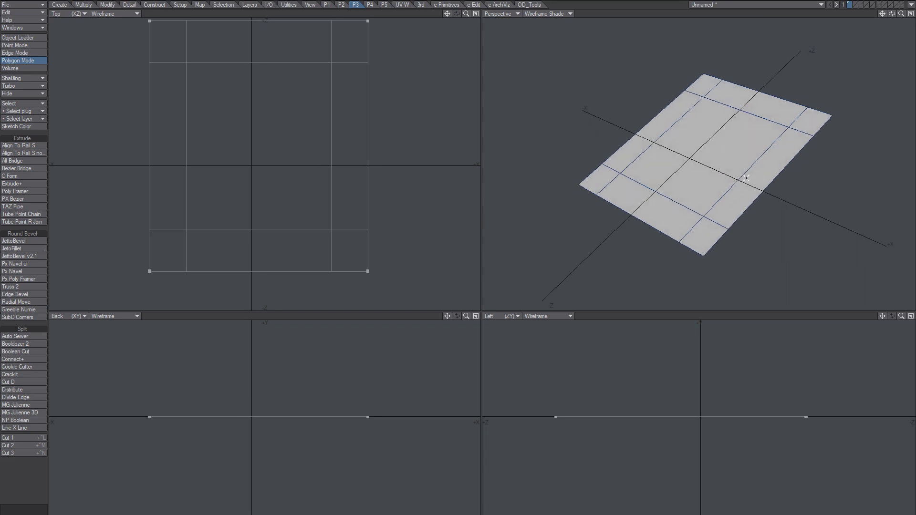
- Undo the existing rectangle and draw a new flat box around the origin in the Top view
key(ctrl+z)
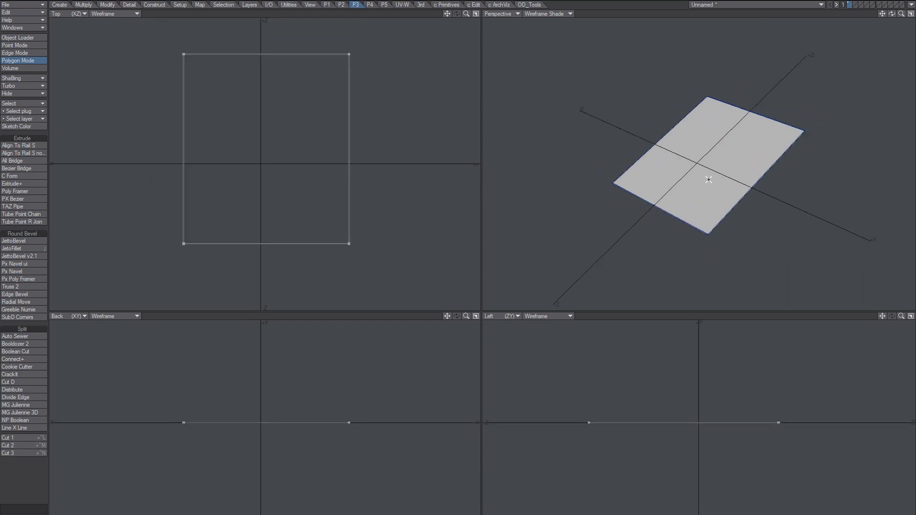
key(ctrl+z)
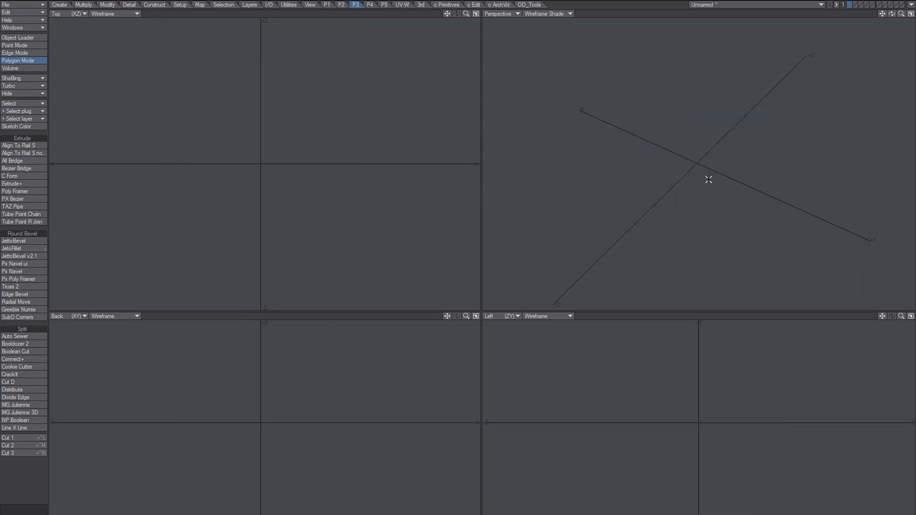
key(shift+x)
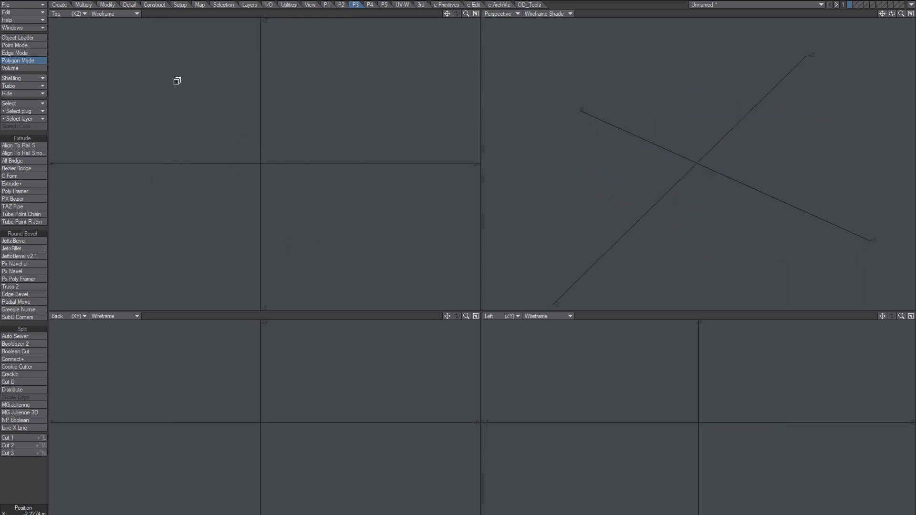
drag(173, 80, 348, 247)
key(space)
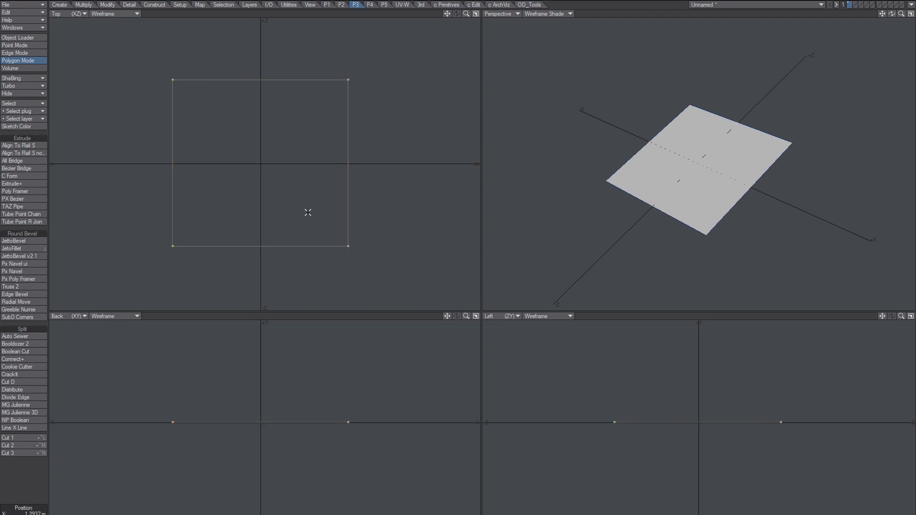
- Subdivide the flat box with smoothing into an eight-sided shape made of four polygons
key(shift+d)
click(435, 52)
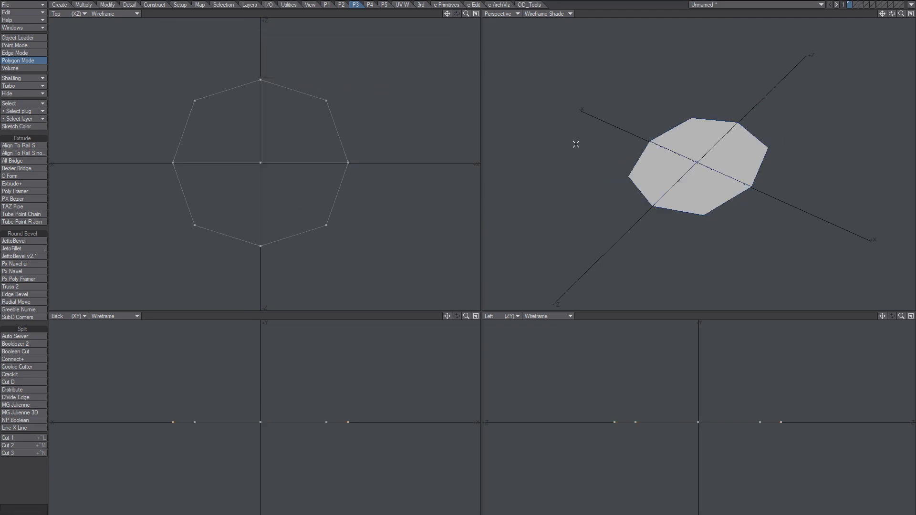
alt+drag(685, 171, 701, 177)
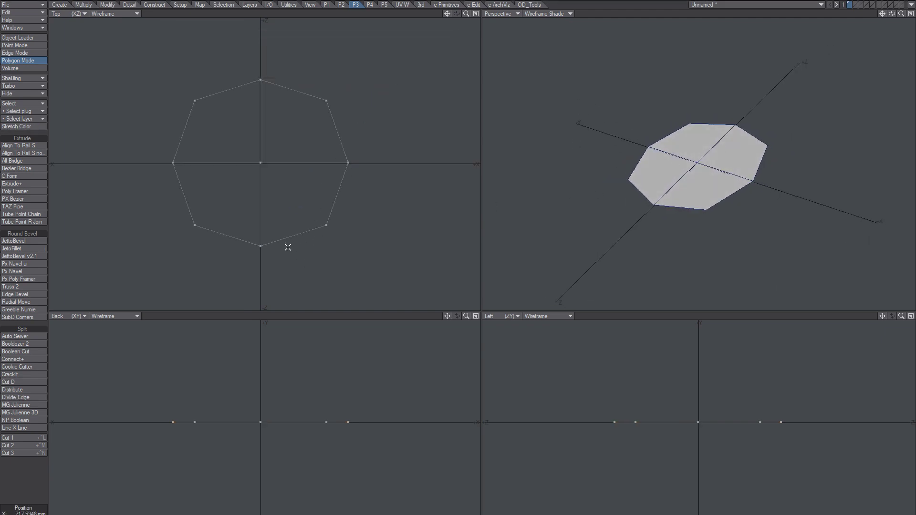
- Move the eight-sided shape upward along Y, above the ground plane
drag(280, 420, 280, 386)
mouse_move(733, 191)
alt+mouse_down()
mouse_move(741, 221)
mouse_move(721, 201)
alt+mouse_up()
key(space)
key(space)
key(space)
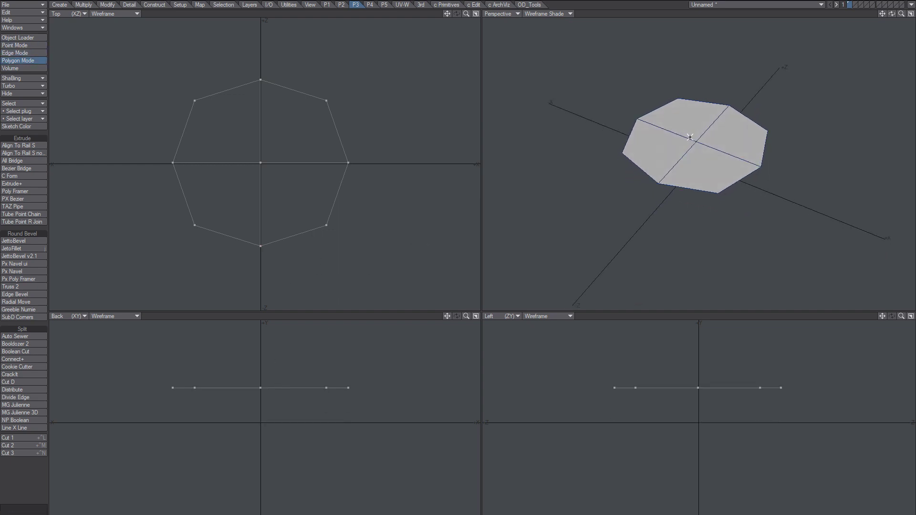
alt+drag(690, 138, 715, 158)
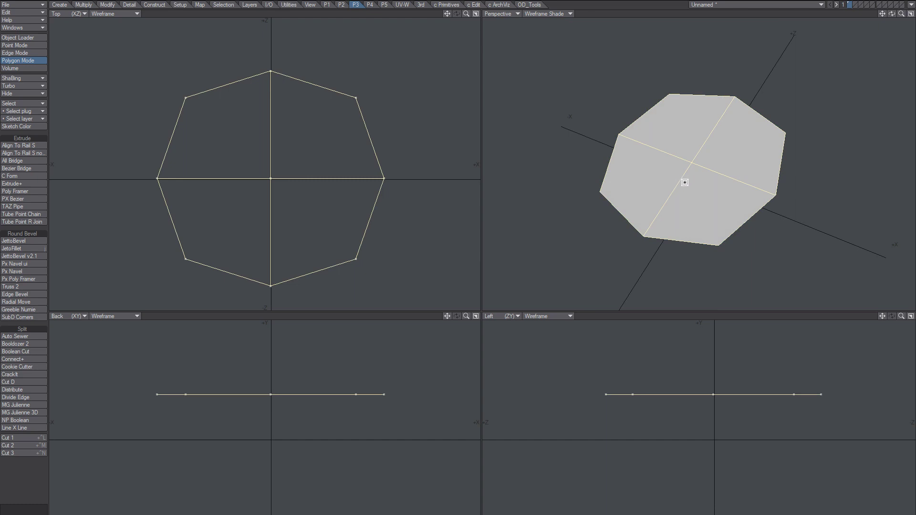
- Try insetting each of the four polygons separately with Bevel, and undo the inset
key(b)
drag(717, 194, 706, 178)
key(space)
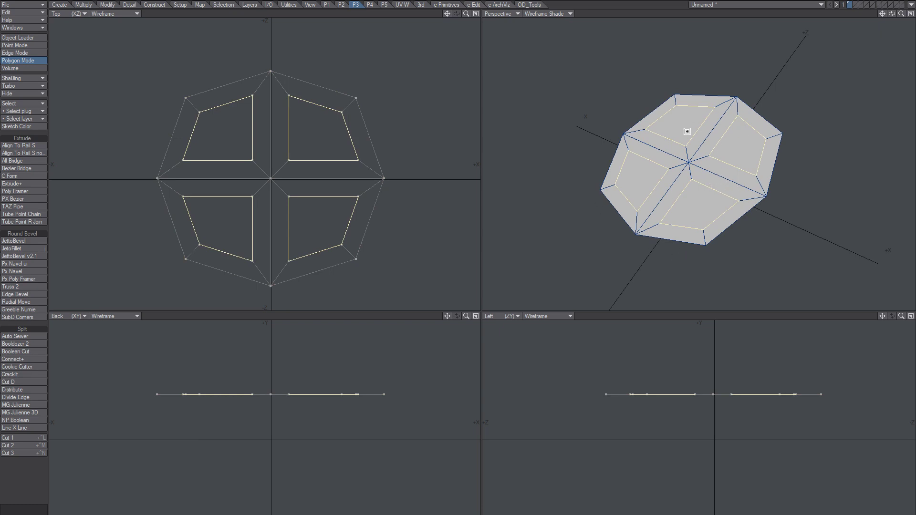
key(u)
key(ctrl+g)
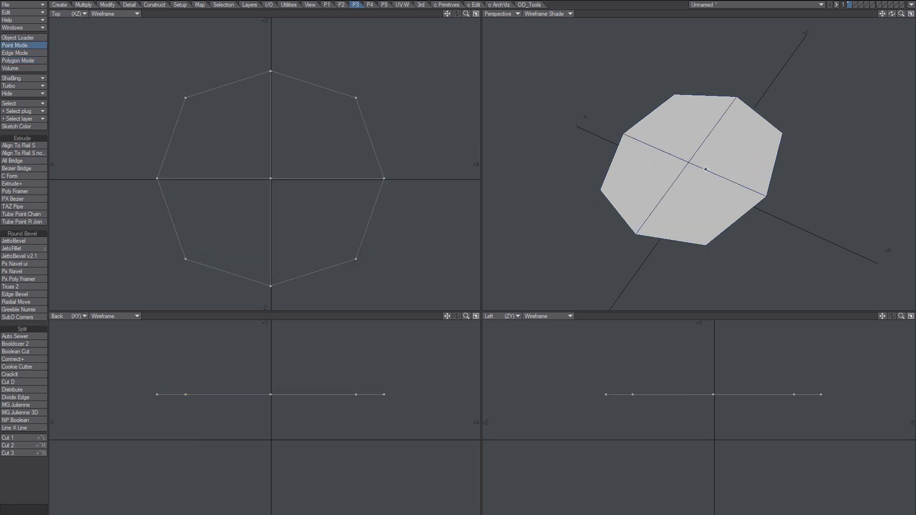
- Try insetting the four polygons as one group with Multishift to form an inner border
key(space)
key(space)
key(slash)
mouse_move(698, 158)
mouse_down()
mouse_move(653, 168)
mouse_move(688, 150)
mouse_up()
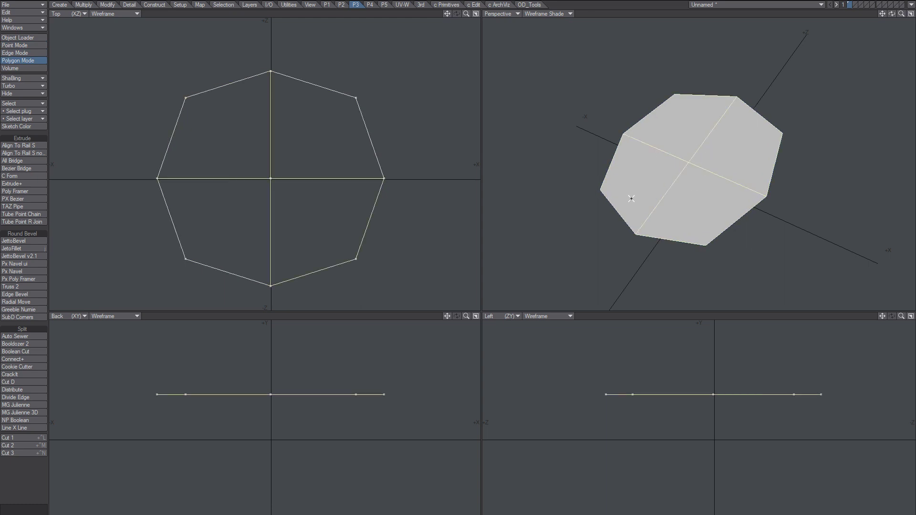
key(n)
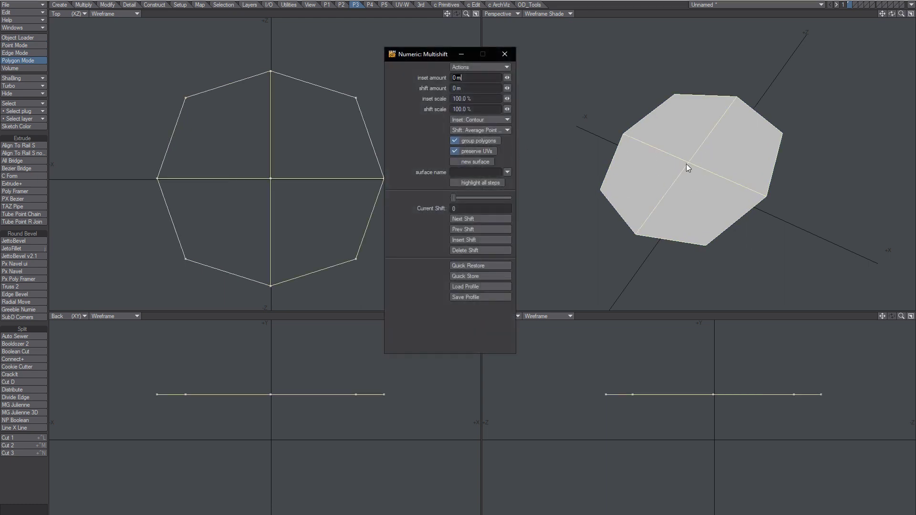
drag(697, 184, 633, 186)
key(space)
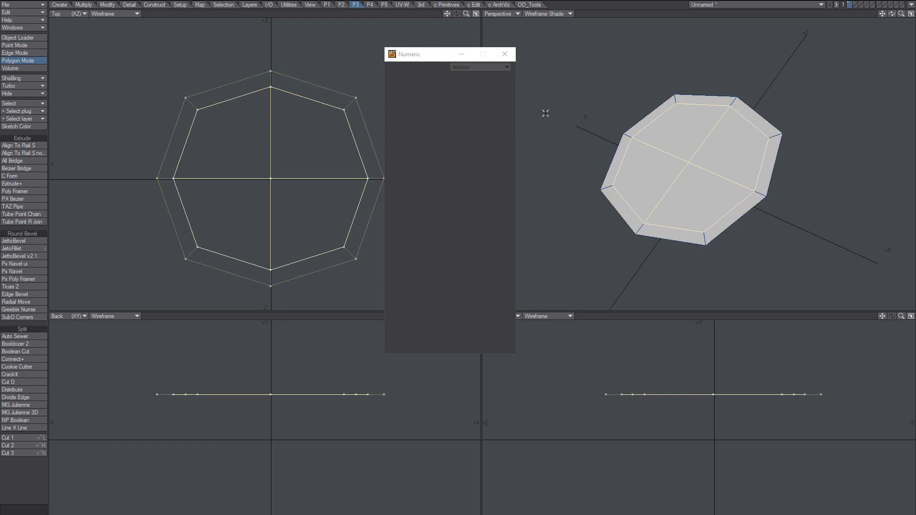
click(502, 56)
key(slash)
key(ctrl+g)
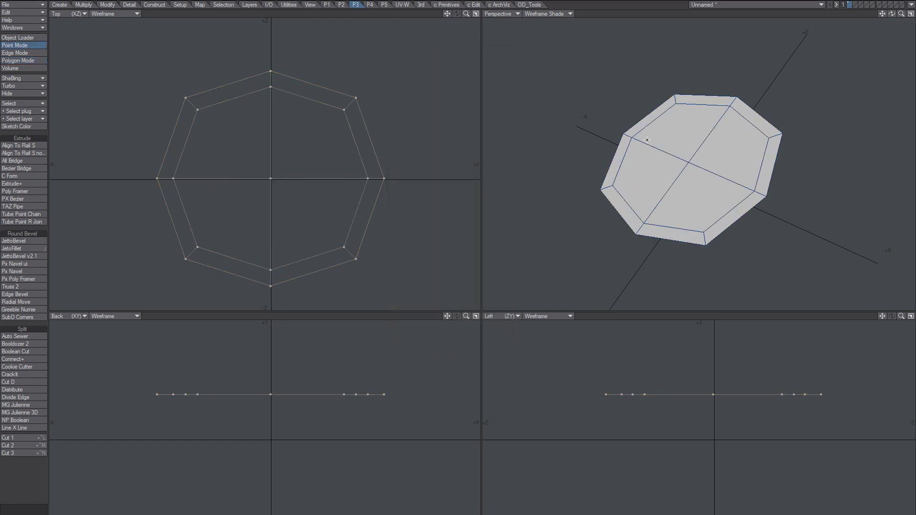
- Try beveling the two crossing edge lines through the centre to create parallel edges
key(ctrl+h)
click(641, 141)
click(731, 123)
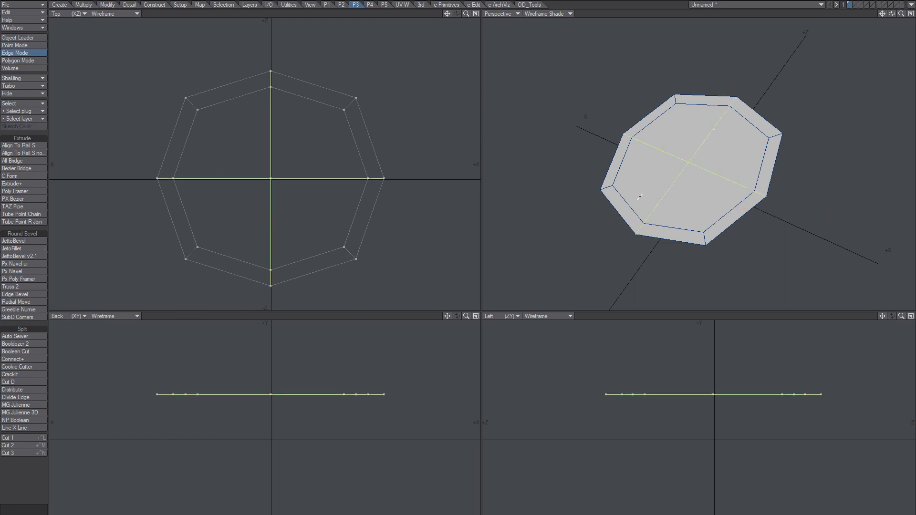
key(ctrl+b)
drag(695, 180, 750, 185)
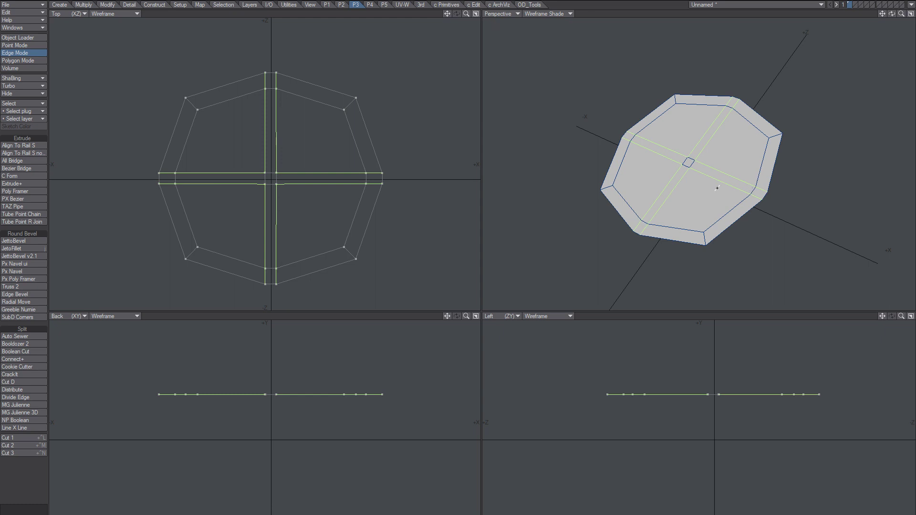
key(slash)
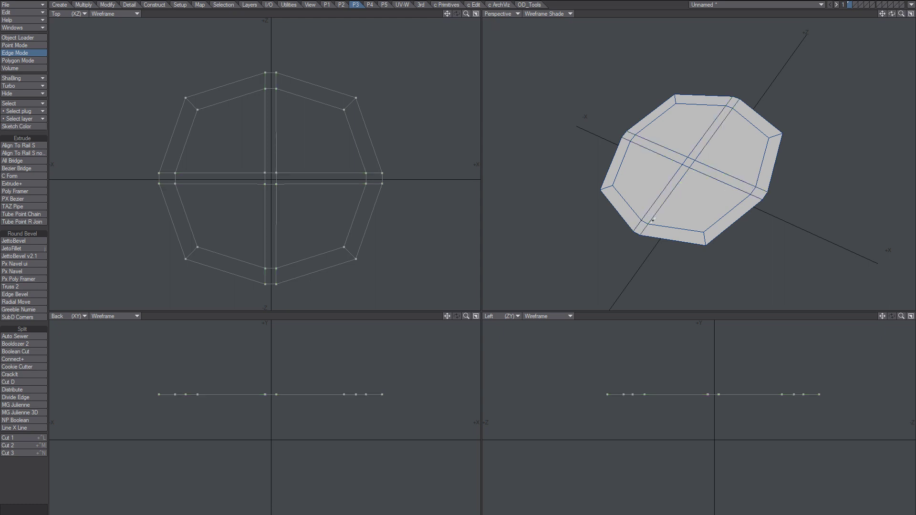
- Undo the edge bevel and the group inset, and clear the polygon selection
key(ctrl+z)
key(ctrl+z)
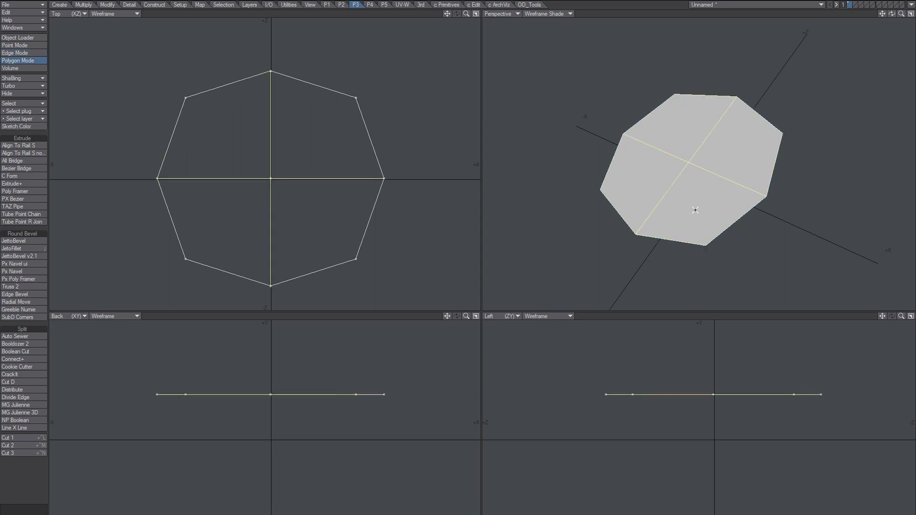
key(slash)
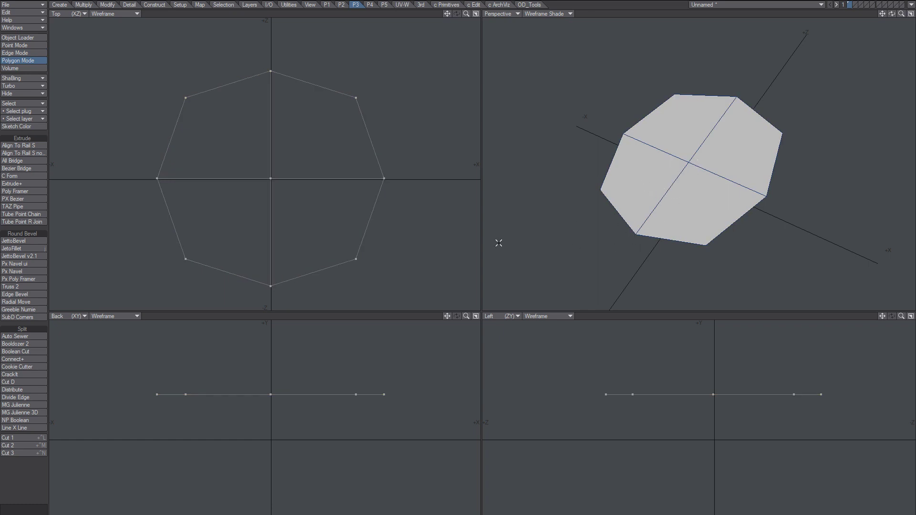
- Apply SubD Corners to the four polygons with a hold distance of 1 mm and turn on subpatches
click(23, 317)
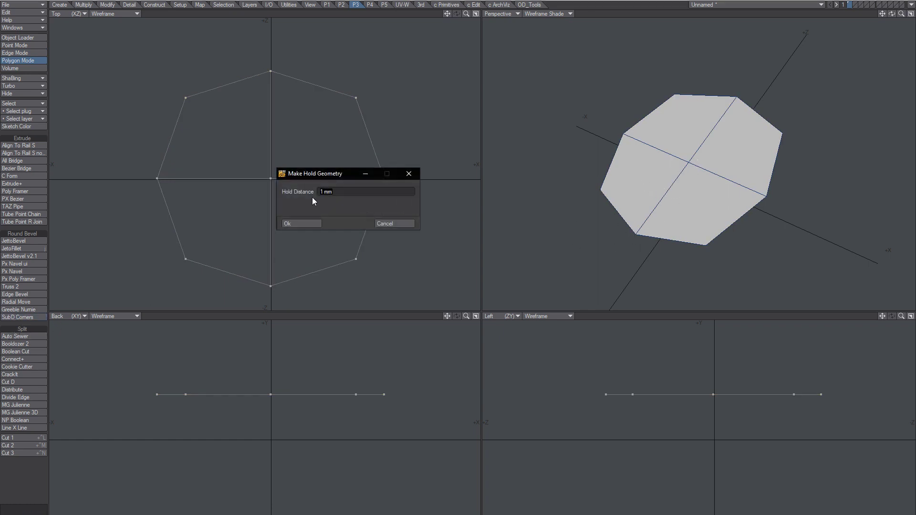
click(301, 224)
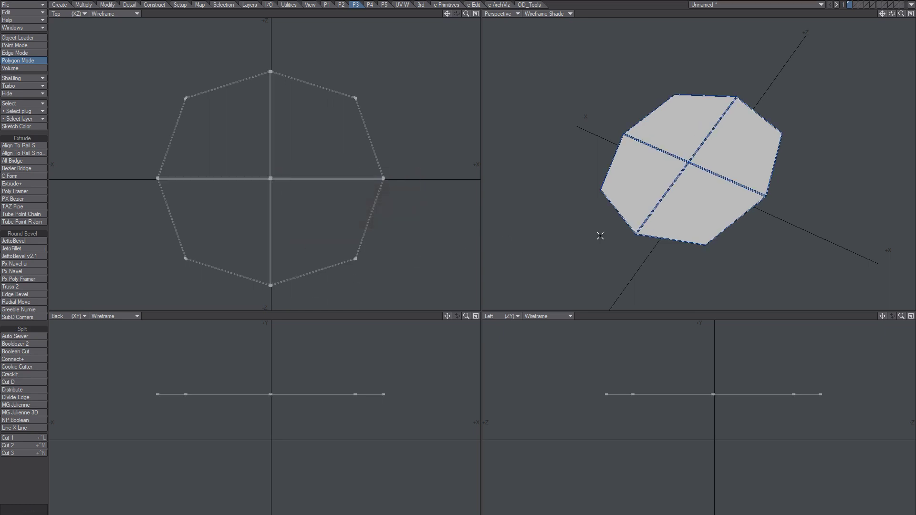
alt+drag(683, 207, 664, 195)
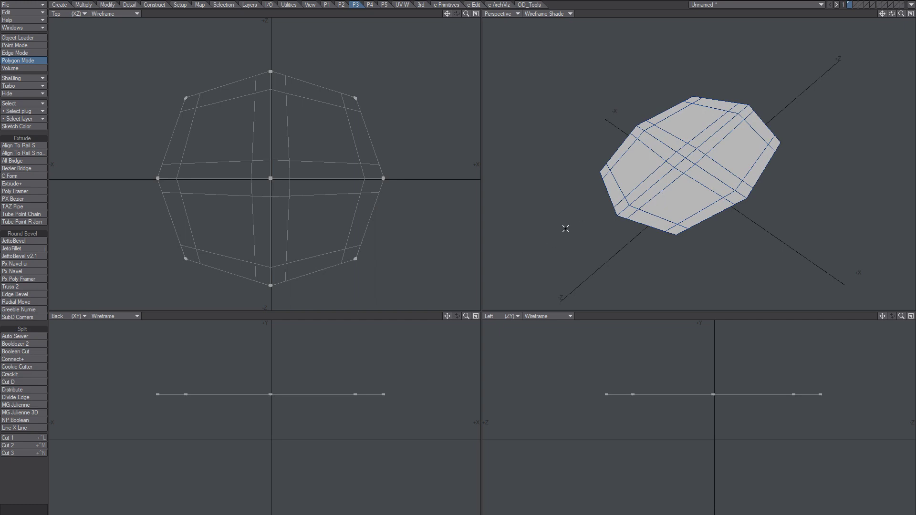
- Examine the hold geometry at the centre and along the edges up close, comparing it with subpatches on and off
key(ctrl+g)
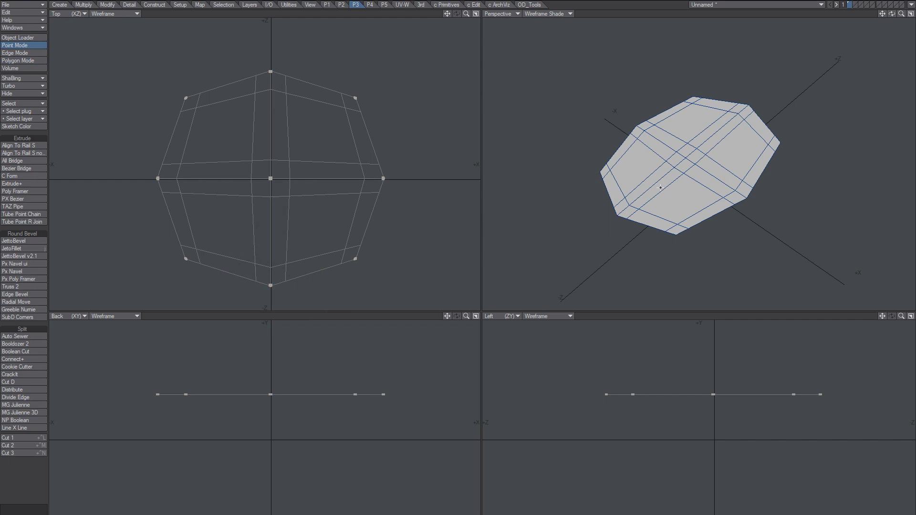
drag(672, 197, 692, 179)
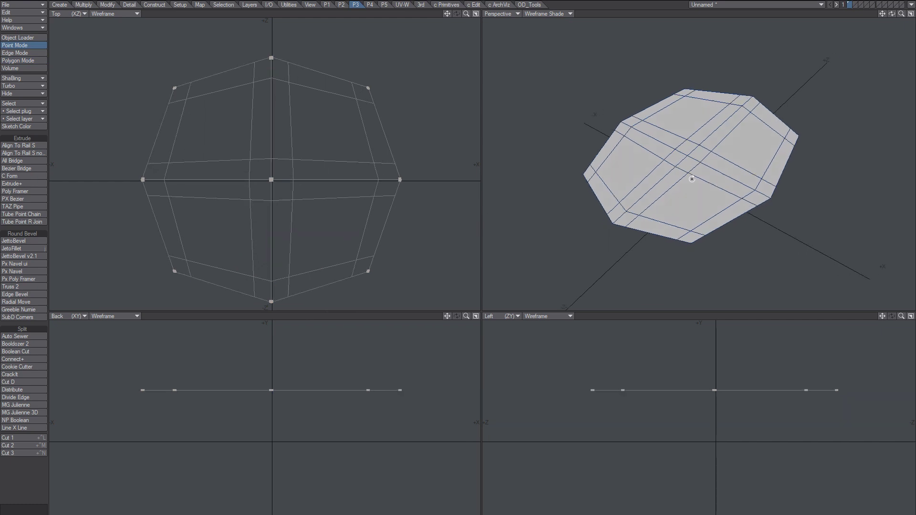
ctrl+alt+drag(293, 189, 369, 171)
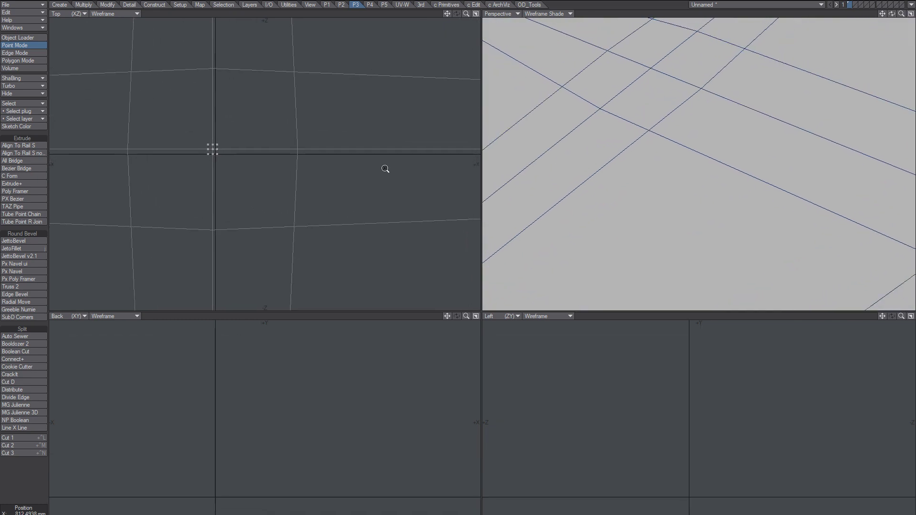
scroll(291, 194, down, 5)
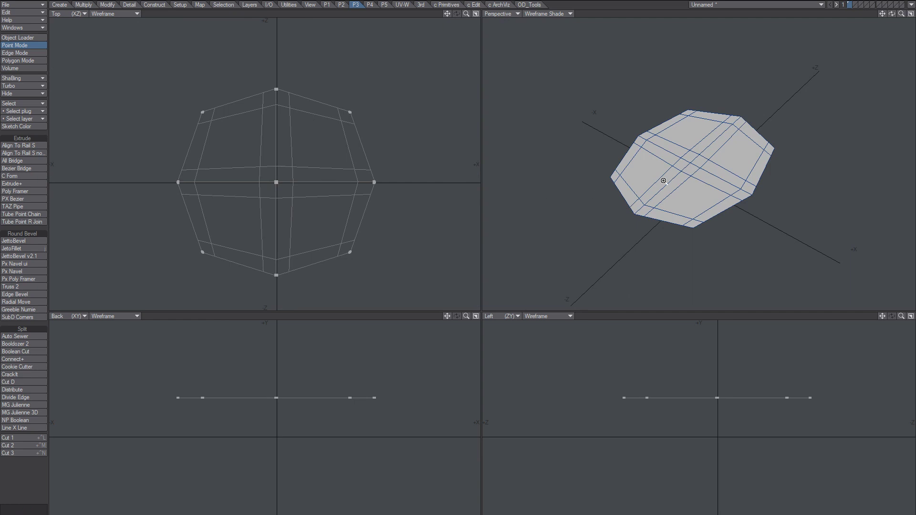
scroll(726, 163, up, 5)
scroll(764, 167, up, 3)
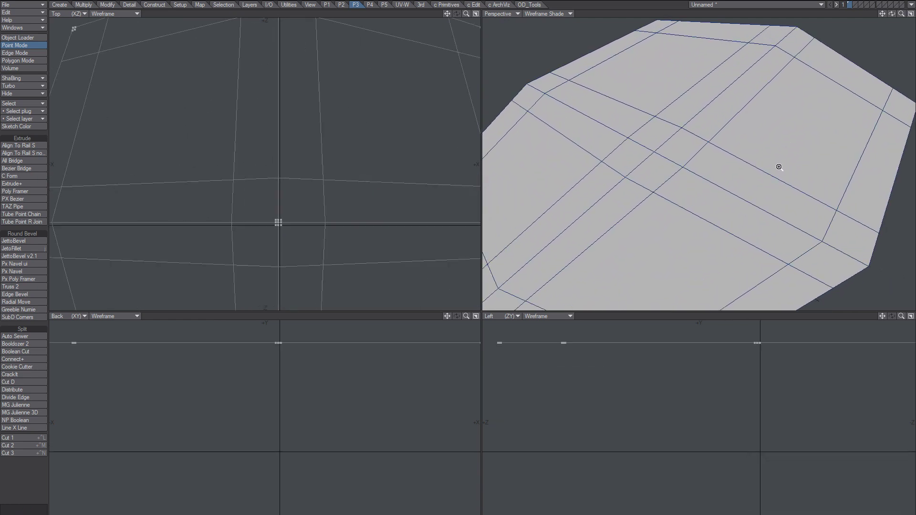
scroll(780, 167, down, 8)
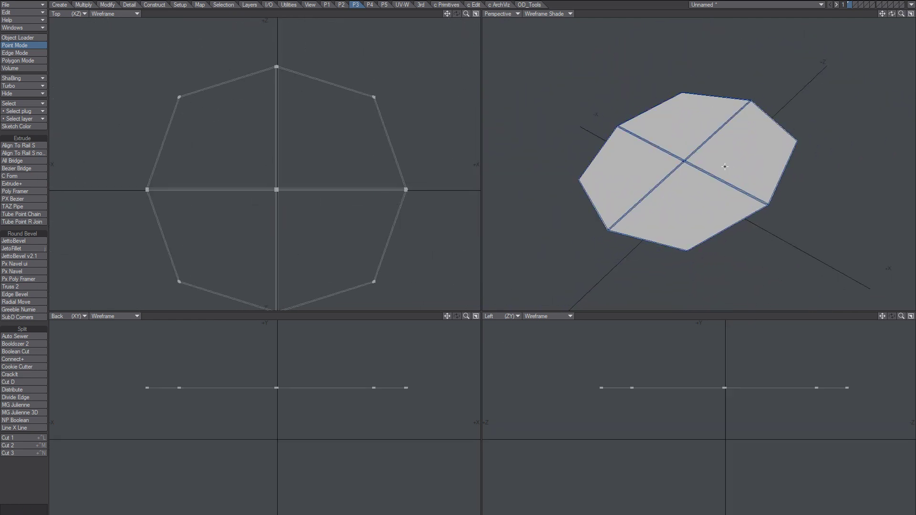
scroll(405, 172, up, 6)
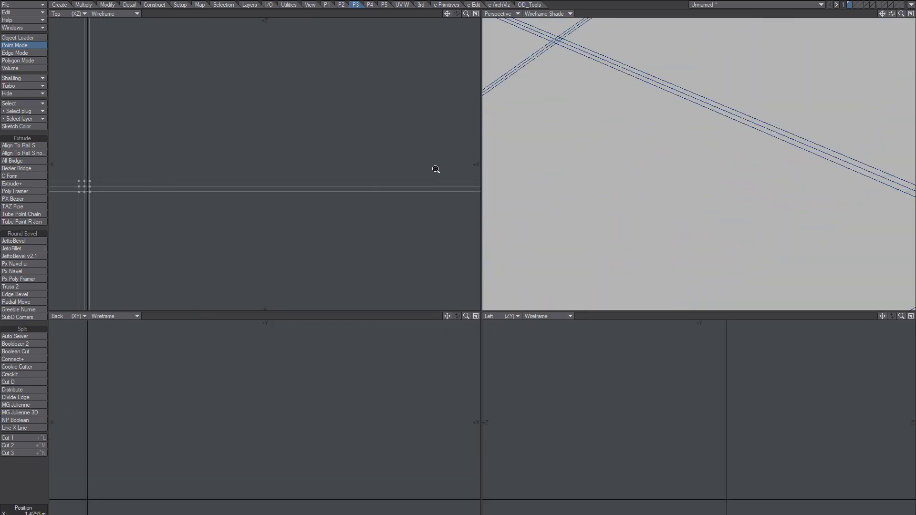
scroll(391, 179, down, 5)
key(Tab)
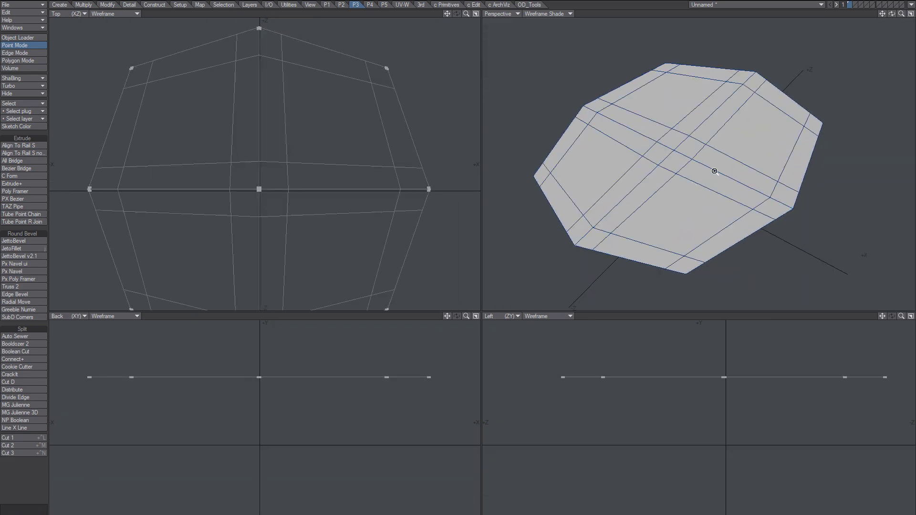
scroll(678, 161, down, 2)
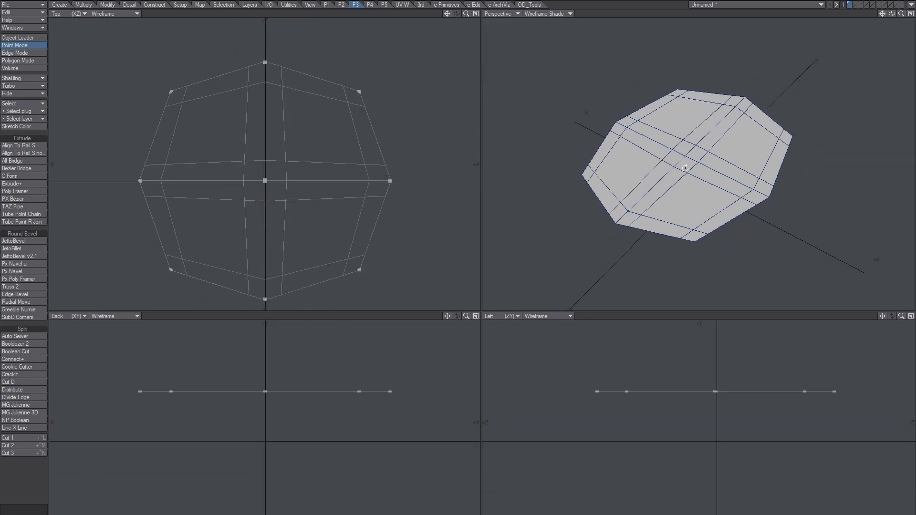
- Select all connected points of the surface and extrude it downward into a thick eight-sided slab
click(679, 233)
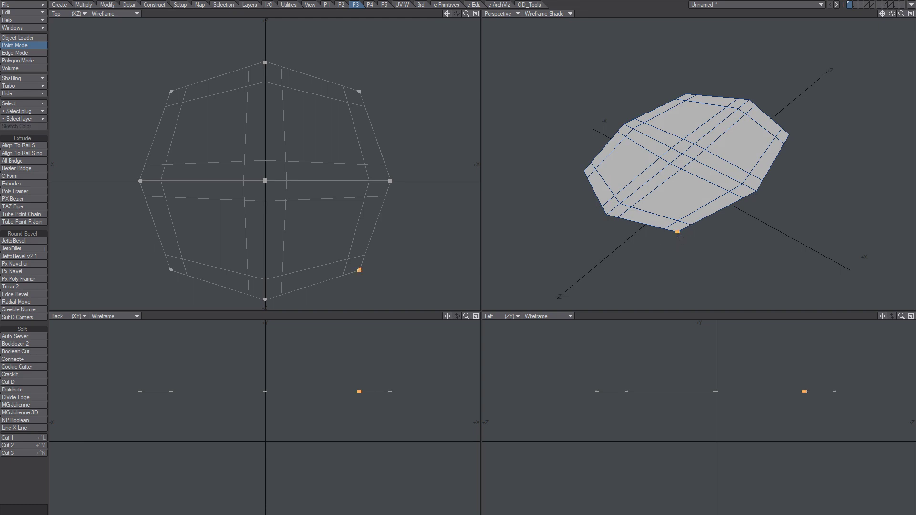
key(])
ctrl+drag(310, 408, 303, 462)
alt+drag(687, 218, 684, 168)
key(slash)
alt+drag(684, 168, 715, 176)
alt+drag(653, 188, 661, 171)
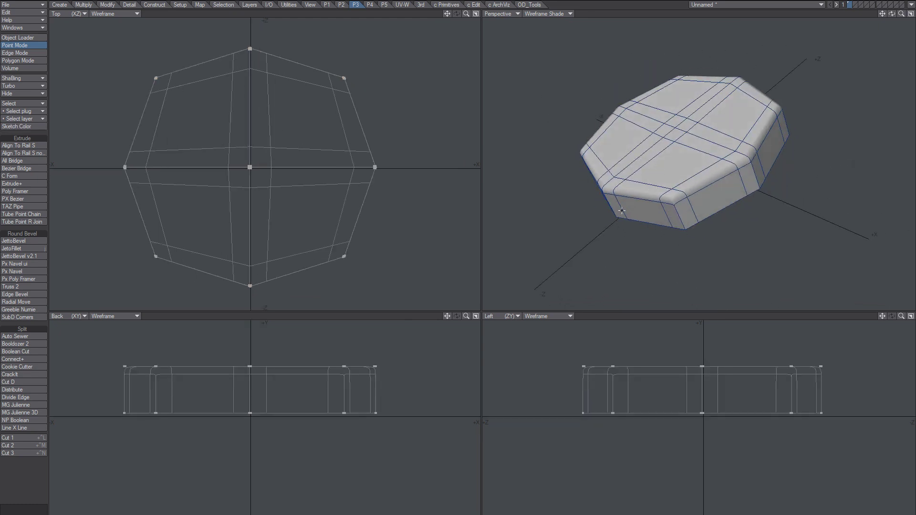
alt+drag(797, 140, 693, 159)
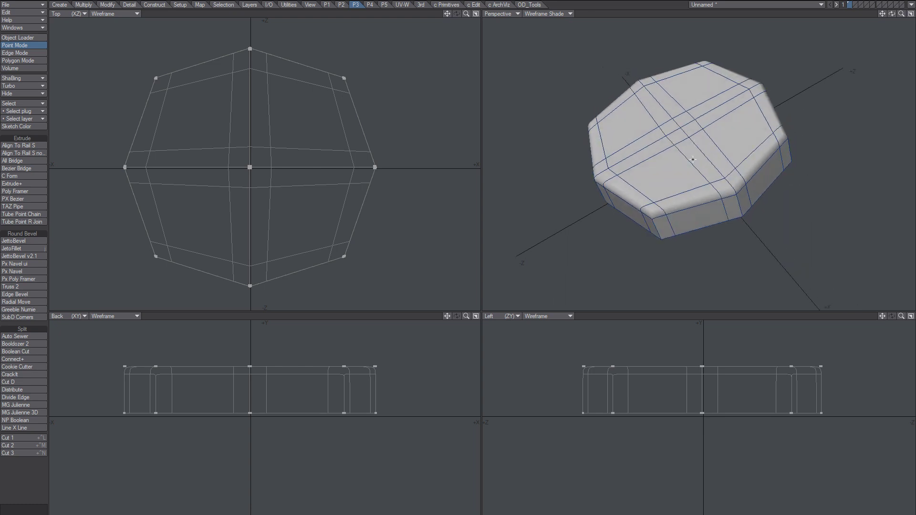
- Delete the eight-sided slab and draw a flat rectangle about 2.42 m by 2.88 m on the XZ plane
key(Delete)
key(shift+x)
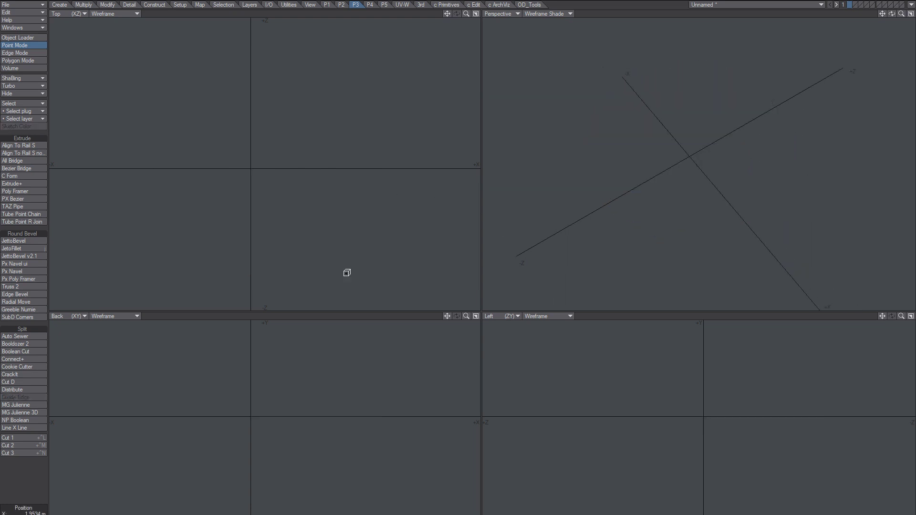
drag(188, 86, 318, 239)
key(Return)
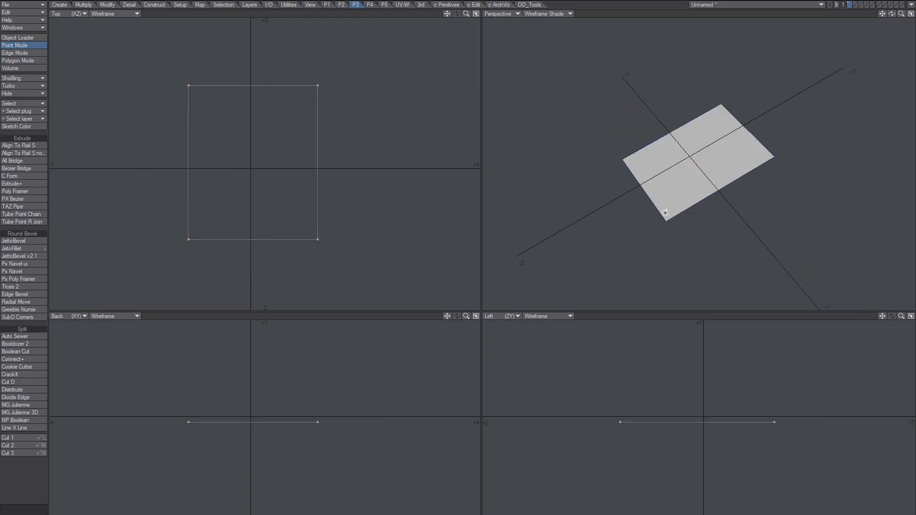
alt+drag(665, 213, 685, 173)
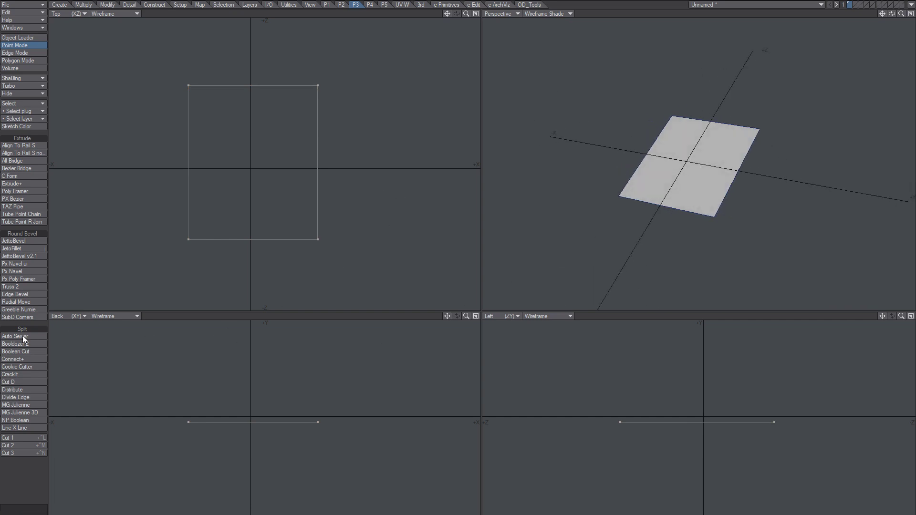
- Apply SubD Corners to the rectangle with a hold distance of 44 mm and turn on subpatches
click(22, 317)
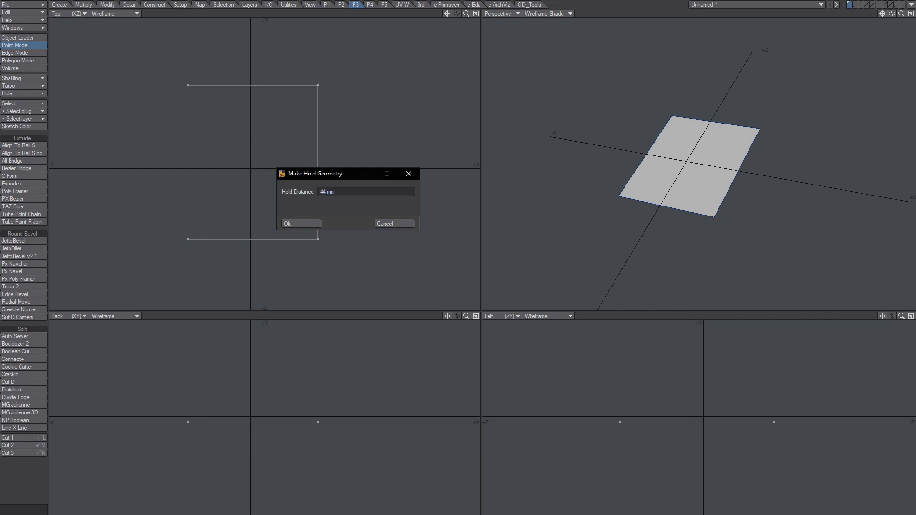
key(Return)
key(a)
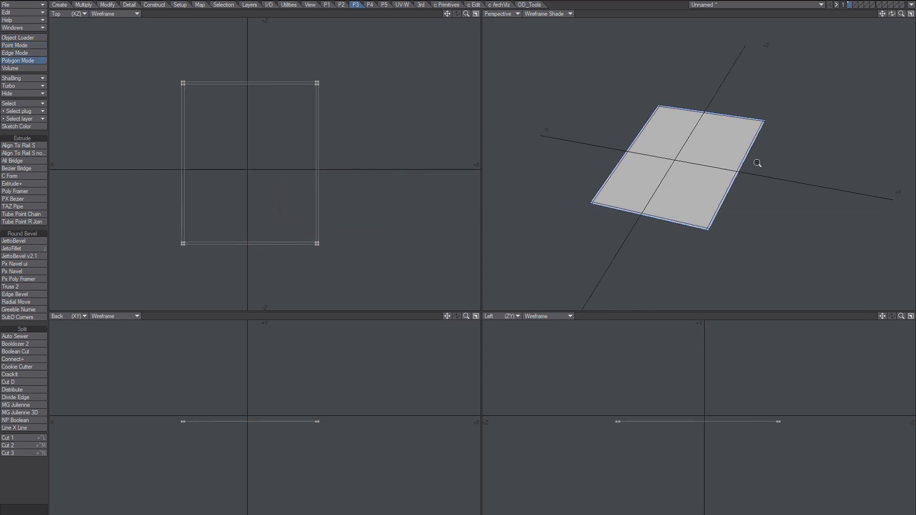
ctrl+alt+drag(697, 148, 726, 151)
key(g)
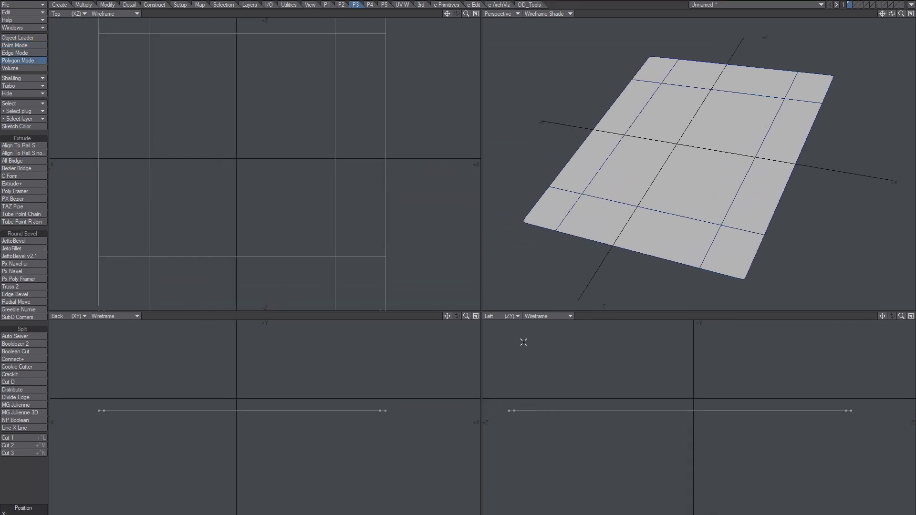
key(g)
key(a)
alt+drag(703, 185, 677, 170)
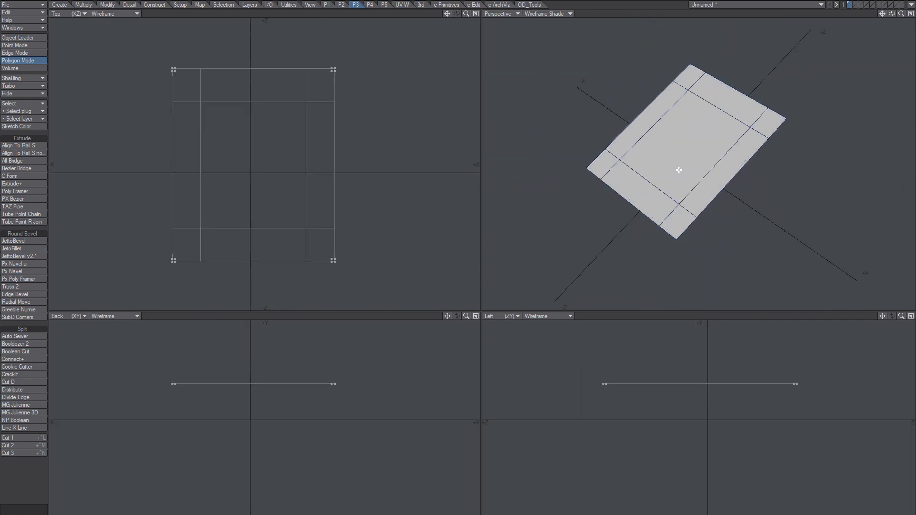
- Undo the subpatch conversion and delete the rectangle with its hold geometry
key(ctrl+z)
key(a)
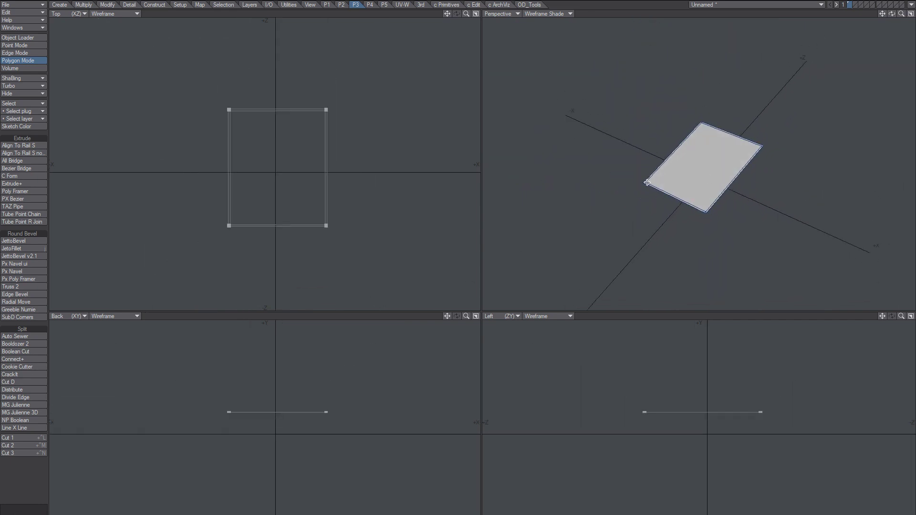
key(Delete)
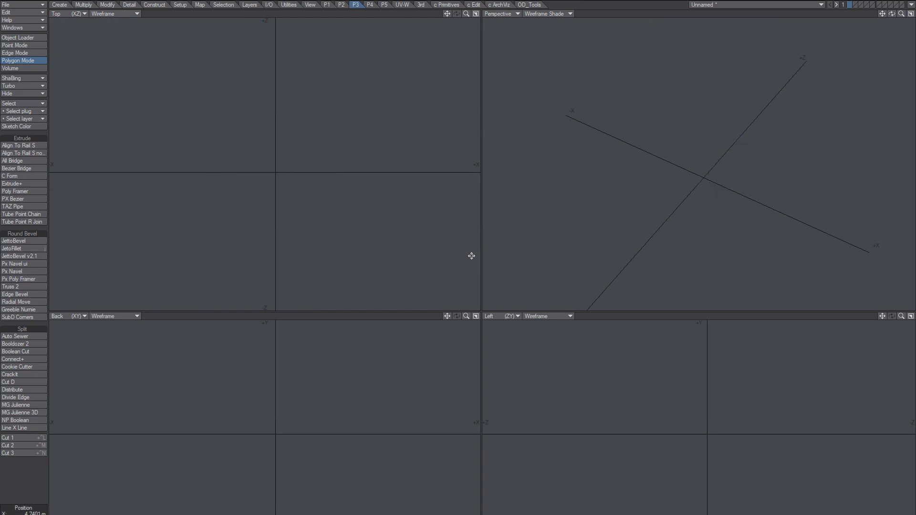
key(ctrl+g)
key(ctrl+h)
key(ctrl+j)
key(a)
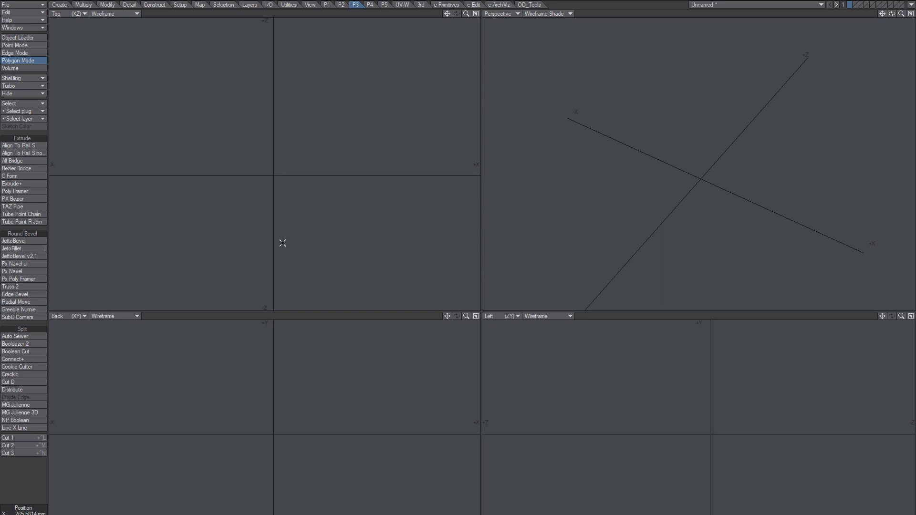
alt+shift+drag(696, 186, 699, 188)
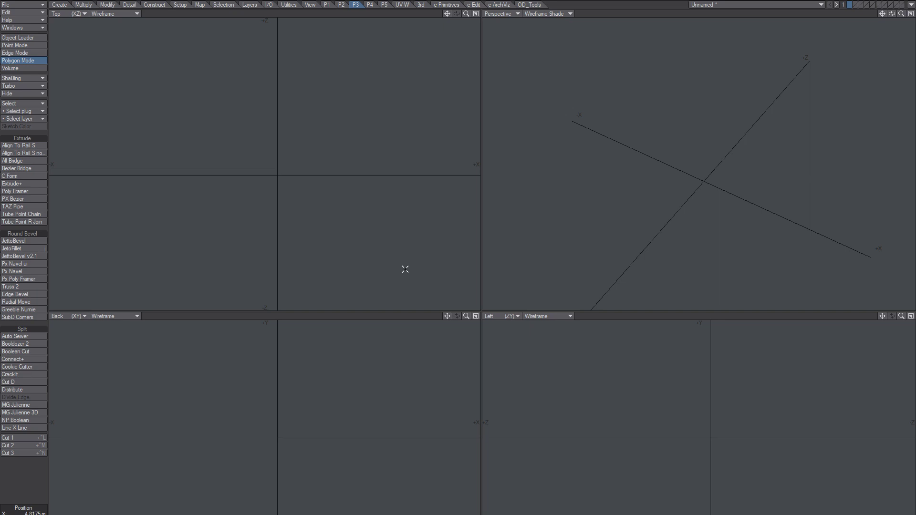
- Place five points on the XZ plane and make a single polygon from them
key(shift+x)
click(208, 130)
click(296, 82)
click(364, 80)
click(427, 219)
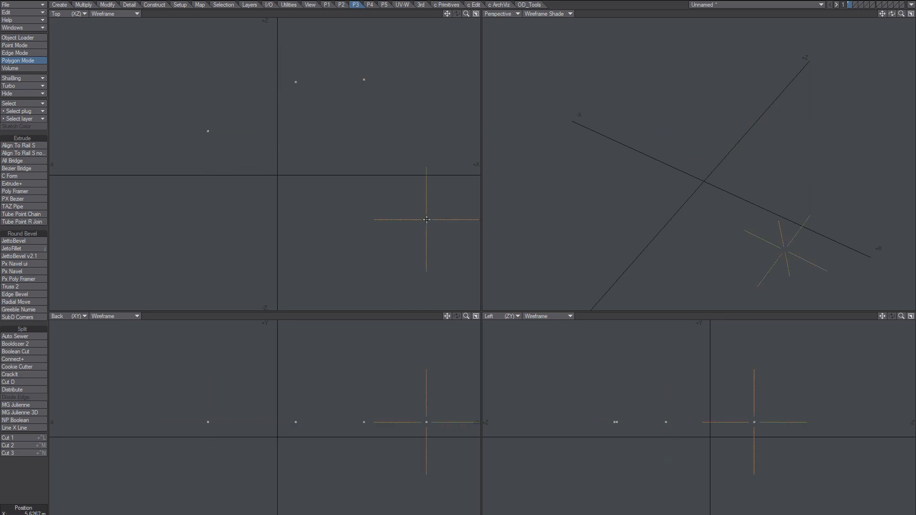
right_drag(427, 220, 197, 198)
right_drag(315, 228, 342, 245)
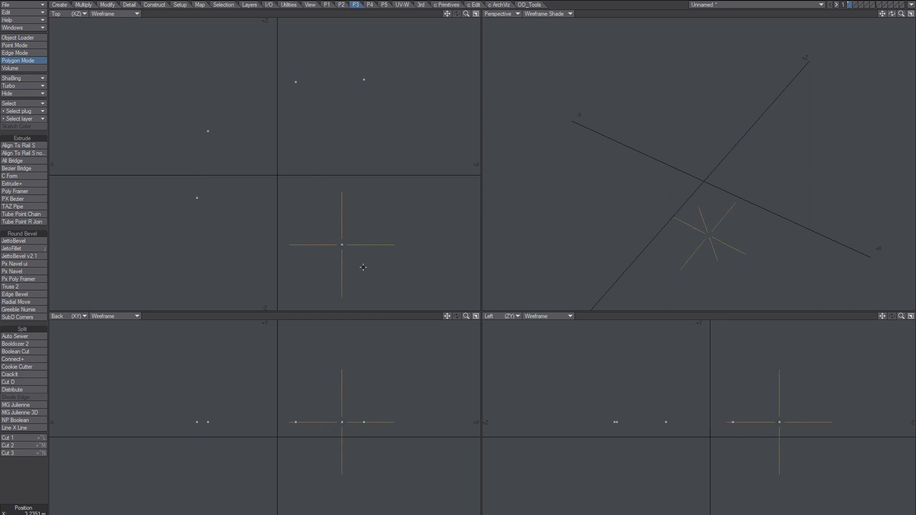
key(p)
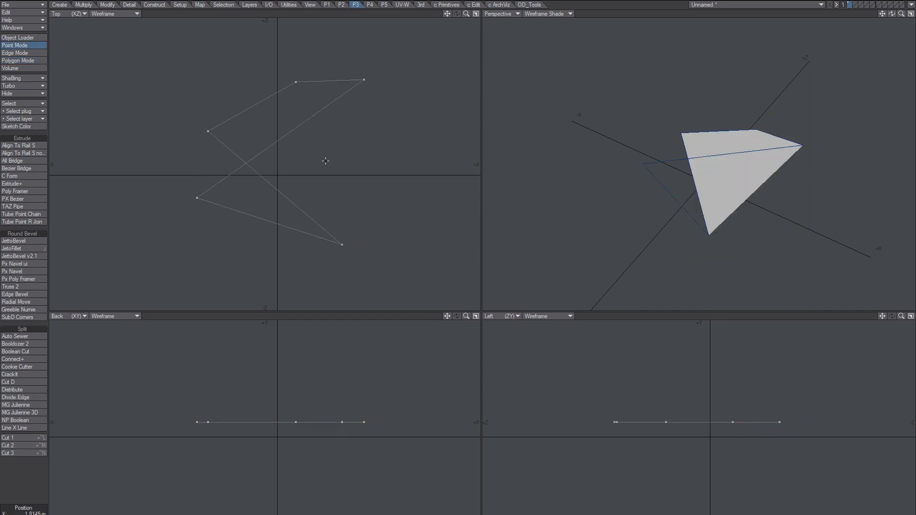
- Smooth the polygon's points with 100 iterations, then stretch the narrow result wider along the X axis
key(shift+m)
drag(477, 84, 480, 82)
click(434, 100)
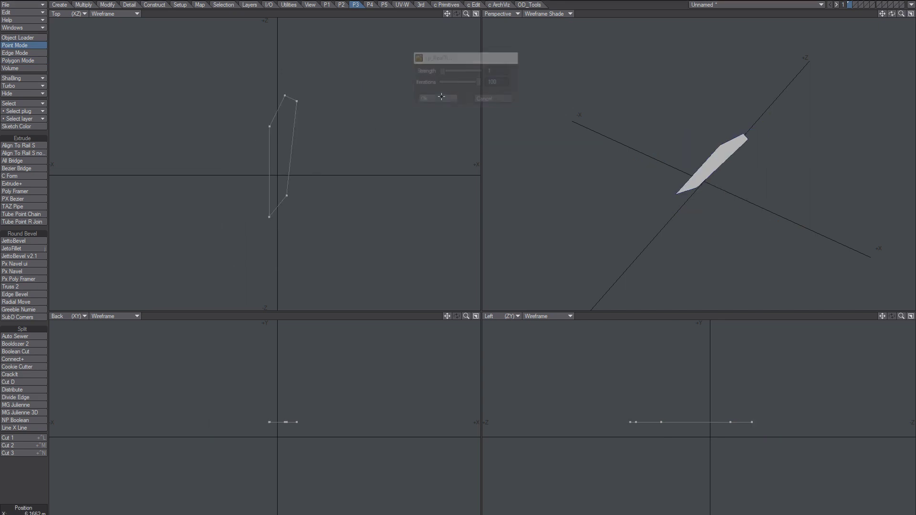
key(h)
drag(283, 155, 401, 158)
alt+drag(693, 182, 706, 184)
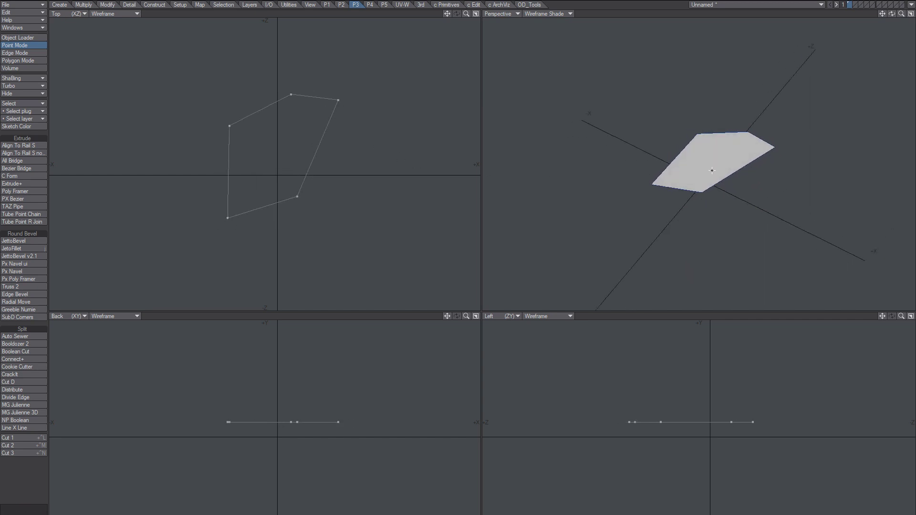
- Try to round the selected five-sided polygon with Rounder
key(space)
key(space)
click(700, 170)
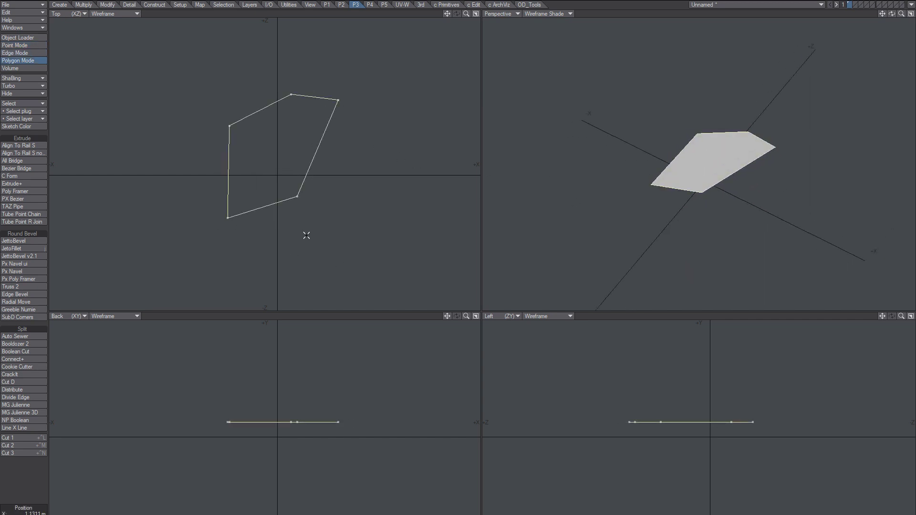
key(n)
click(748, 169)
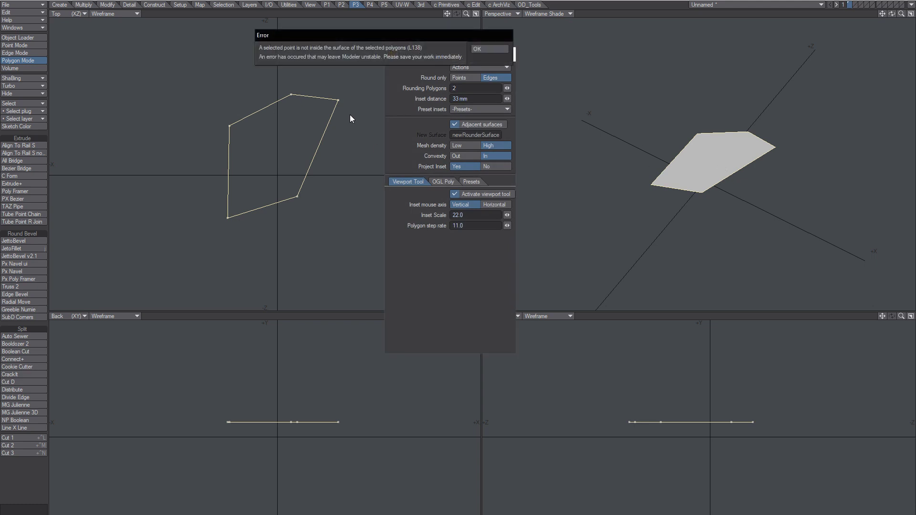
click(491, 48)
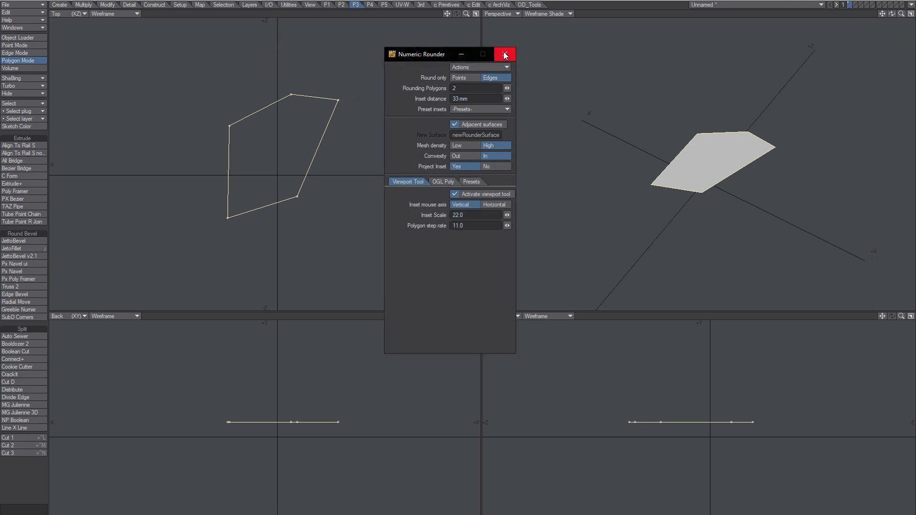
click(504, 54)
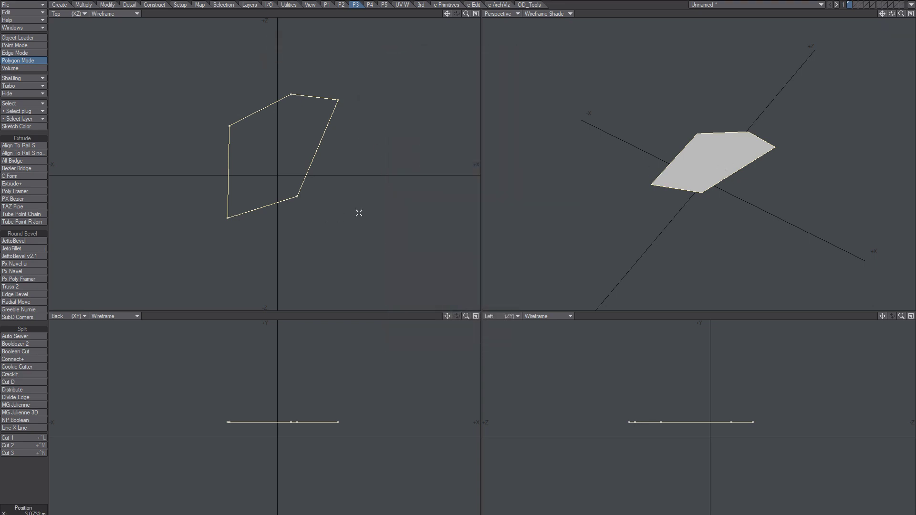
- Delete the five-sided polygon and create a flat box 2.4198 m wide and 2.8841 m deep
key(Delete)
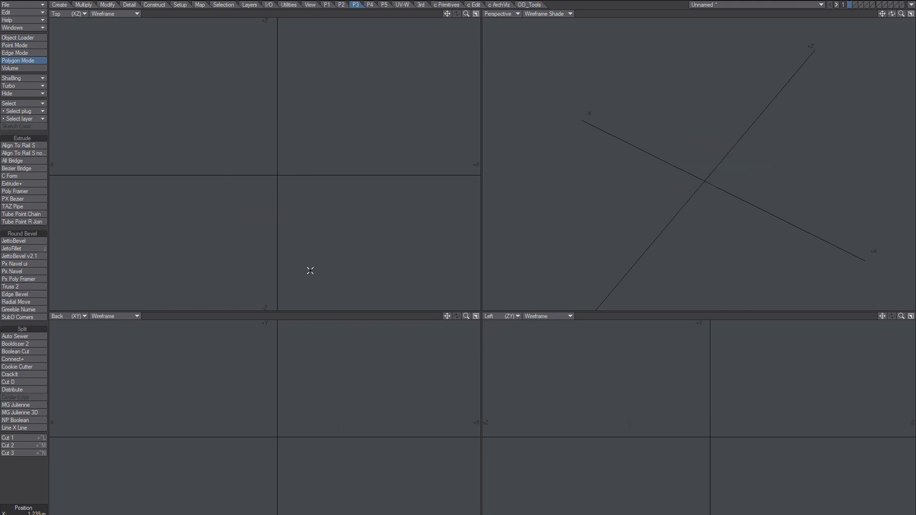
key(shift+x)
key(n)
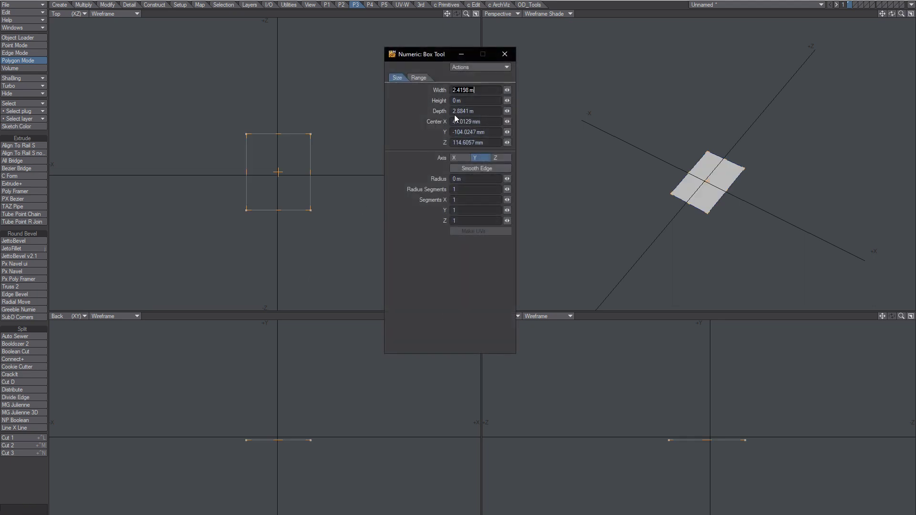
click(506, 54)
key(Return)
- Subdivide the flat box with the Metaform method into four polygons
key(shift+d)
click(429, 49)
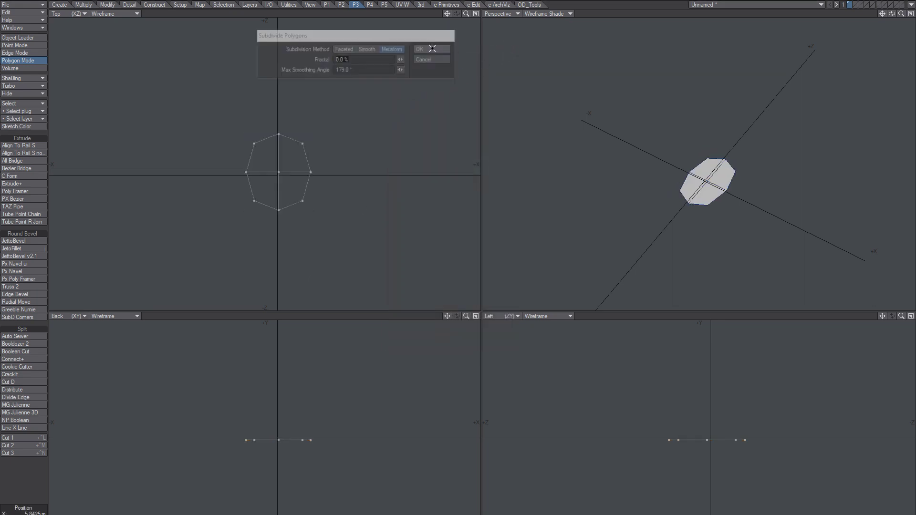
key(a)
alt+drag(566, 171, 678, 131)
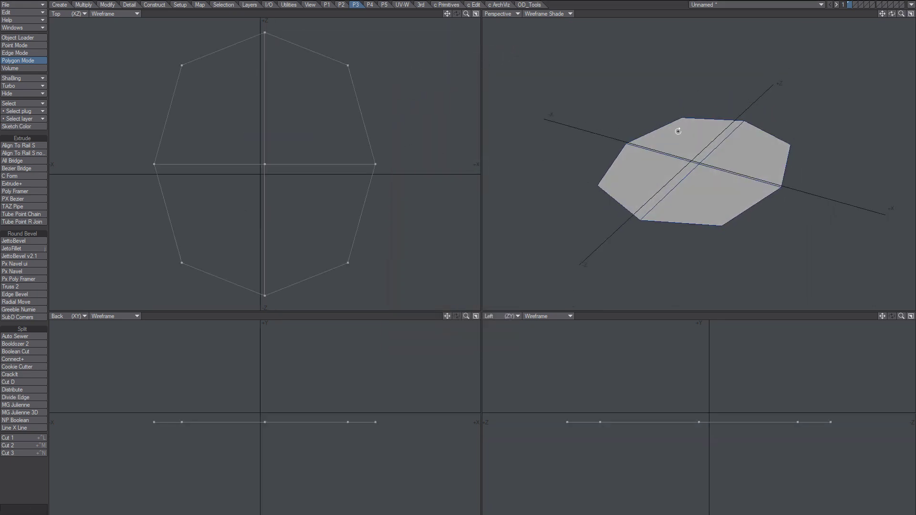
- Delete the subdivided surface and create a cube with the Box tool reset to its default settings
key(Delete)
key(shift+x)
key(n)
click(477, 67)
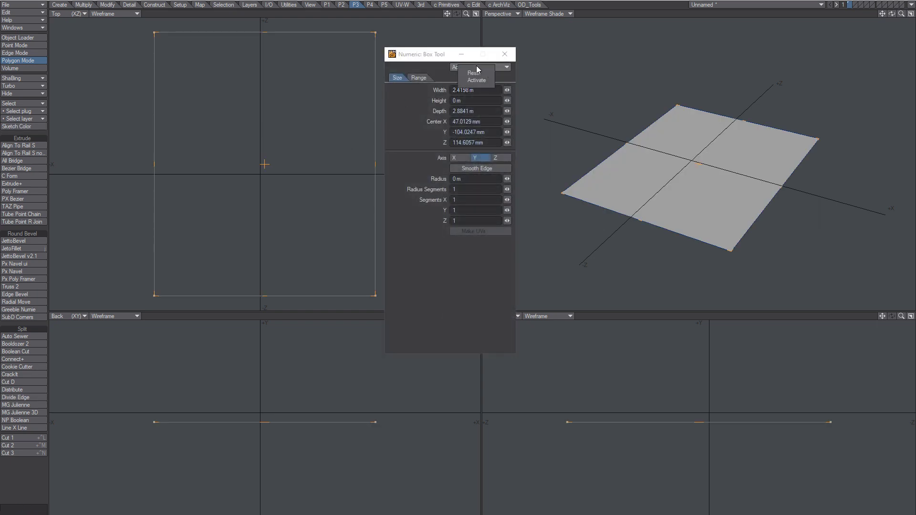
click(476, 74)
click(504, 54)
key(Return)
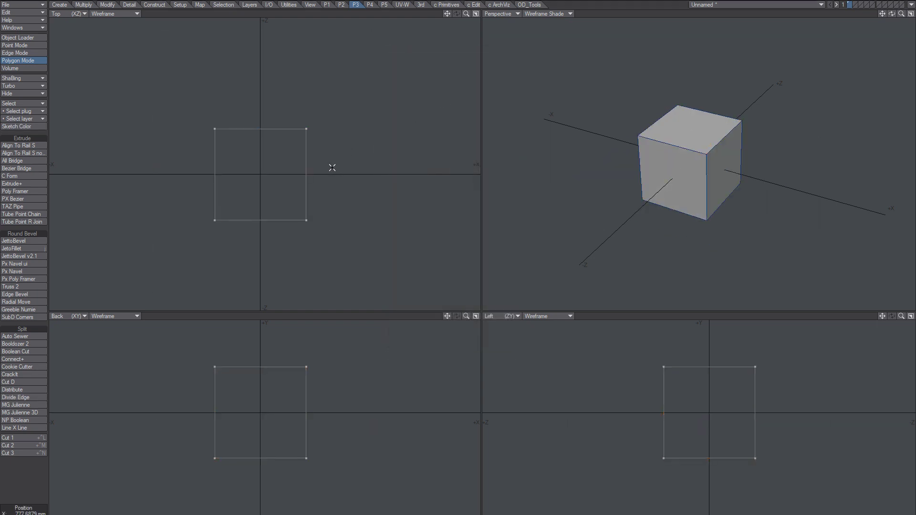
- Subdivide the cube once into a faceted ball
key(shift+d)
click(430, 48)
ctrl+alt+drag(671, 180, 700, 157)
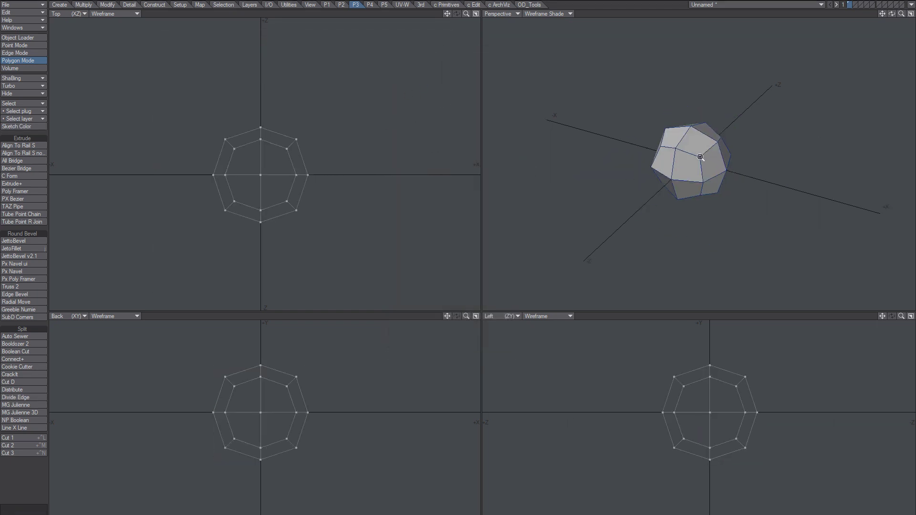
key(a)
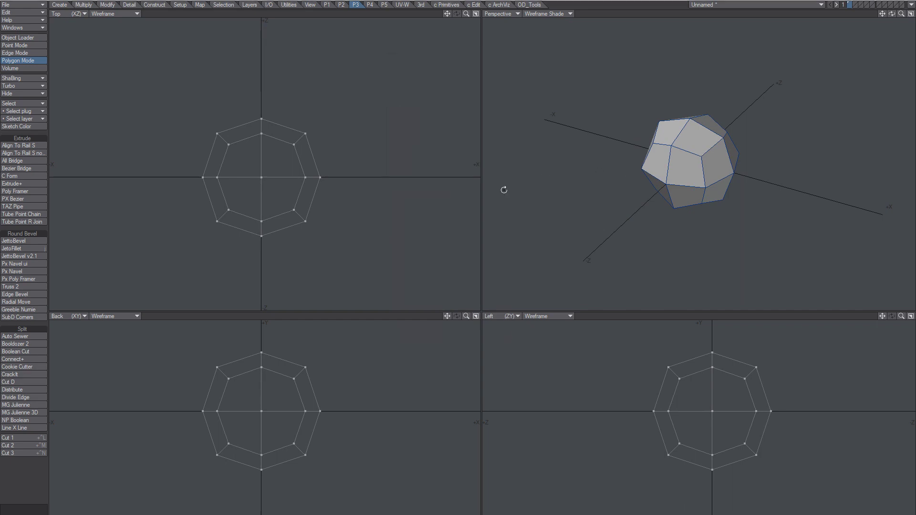
- Round the ball's edges with Rounder at two rounding polygons and 33 mm inset, comparing low and high mesh density
key(n)
scroll(717, 167, up, 3)
alt+drag(718, 155, 633, 172)
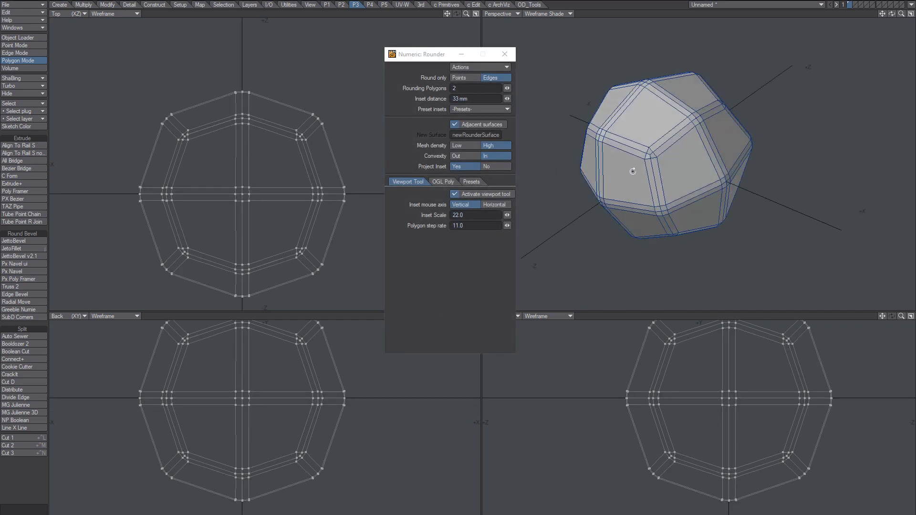
click(466, 145)
click(492, 145)
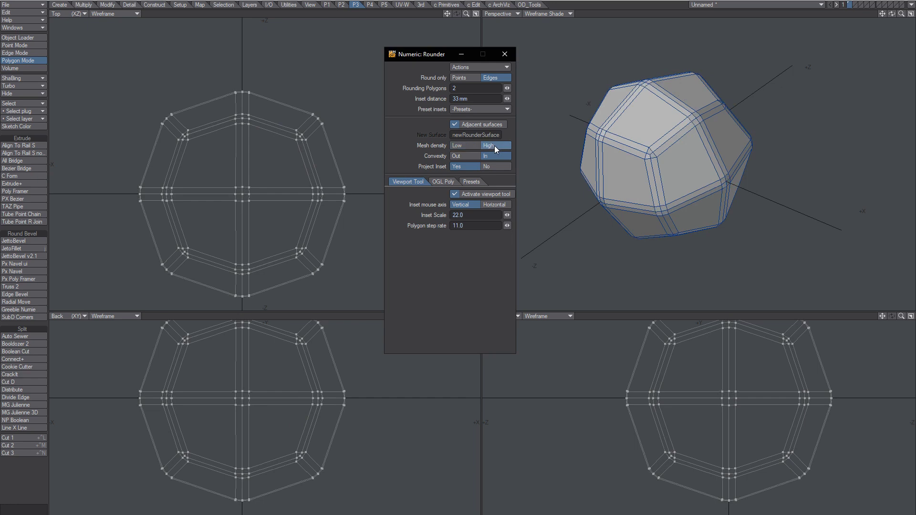
click(465, 147)
click(497, 146)
click(505, 54)
- Undo the Rounder operation on the faceted ball
alt+drag(596, 173, 687, 153)
key(ctrl+z)
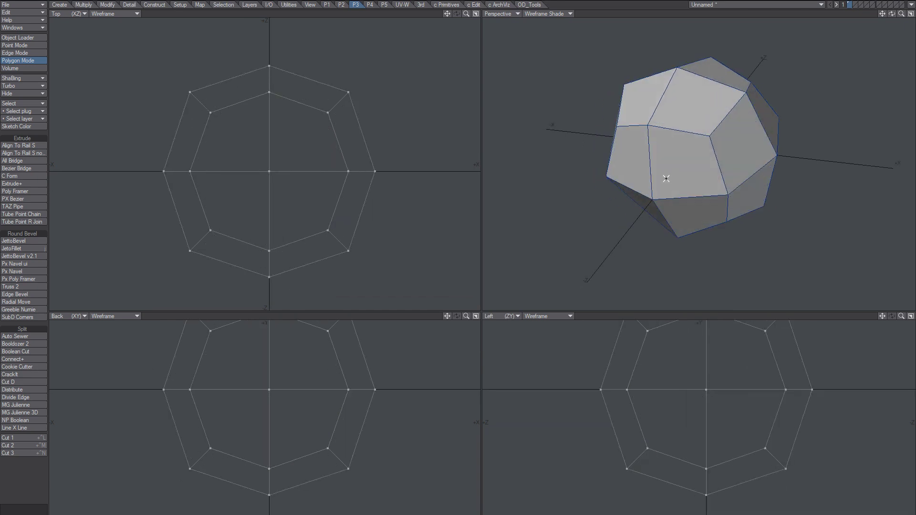
alt+shift+drag(668, 160, 668, 173)
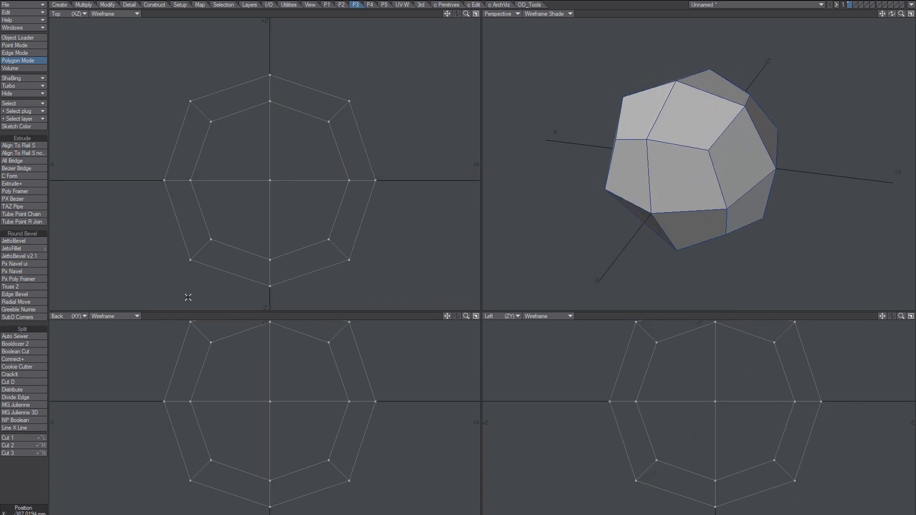
- Apply SubD Corners to all polygons of the faceted ball with a hold distance of 22 mm
click(28, 318)
drag(323, 191, 281, 209)
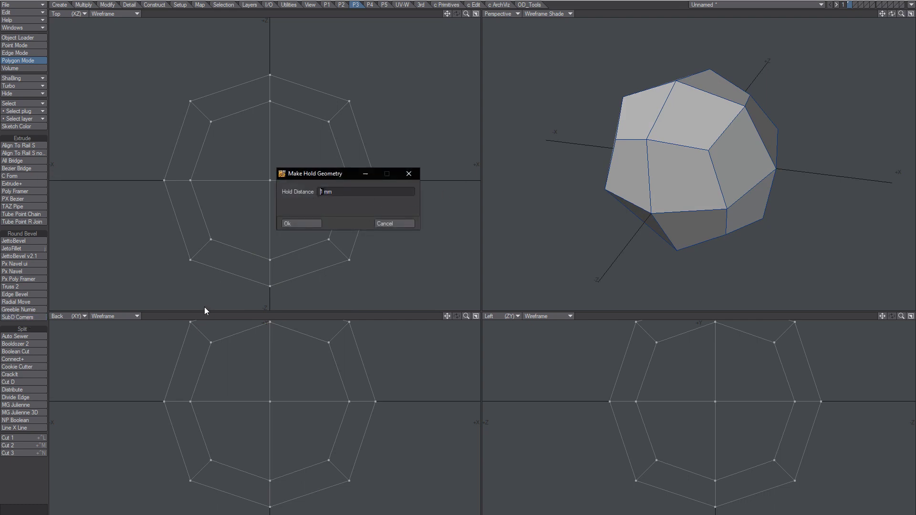
text(44 mm)
text(22)
key(Tab)
click(304, 222)
alt+drag(718, 191, 700, 192)
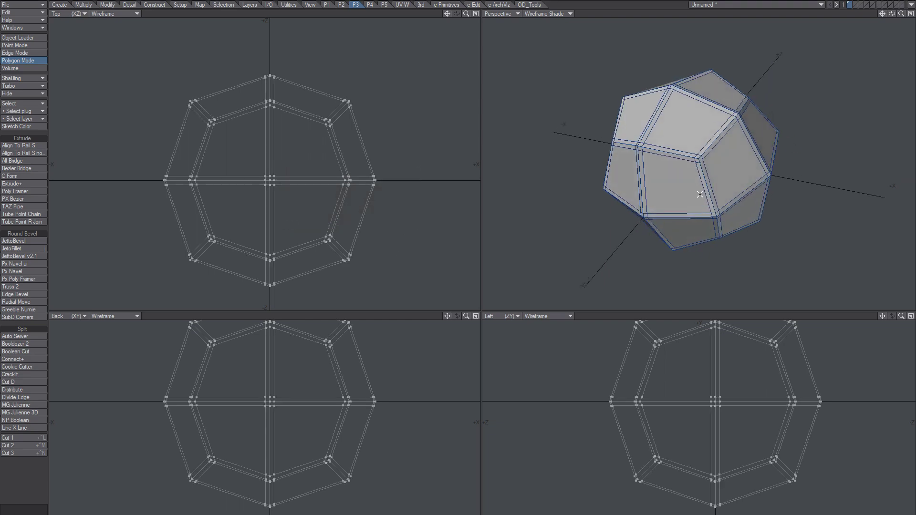
- Undo the latest SubD Corners operations on the faceted ball one at a time
key(ctrl+z)
key(ctrl+z)
key(ctrl+z)
key(ctrl+z)
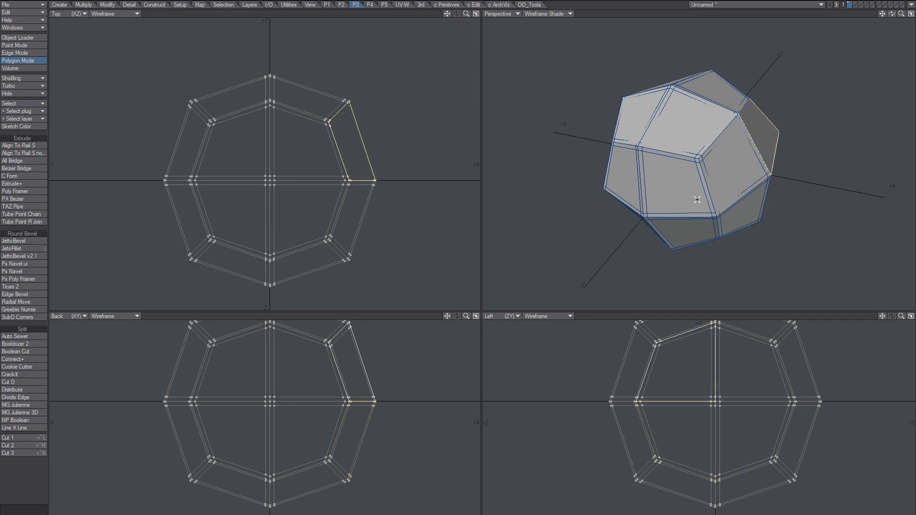
key(ctrl+z)
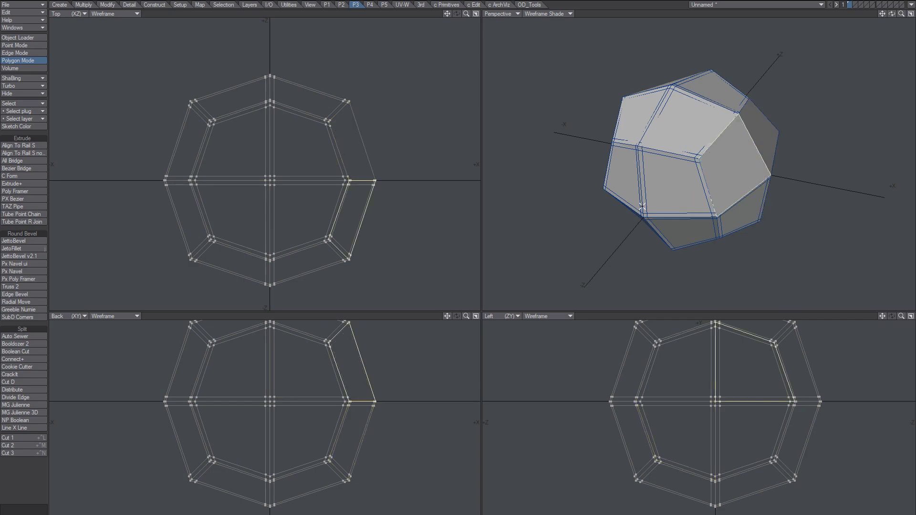
- Redo all the undone SubD Corners operations on the faceted ball
key(z)
key(z)
key(z)
key(z)
key(z)
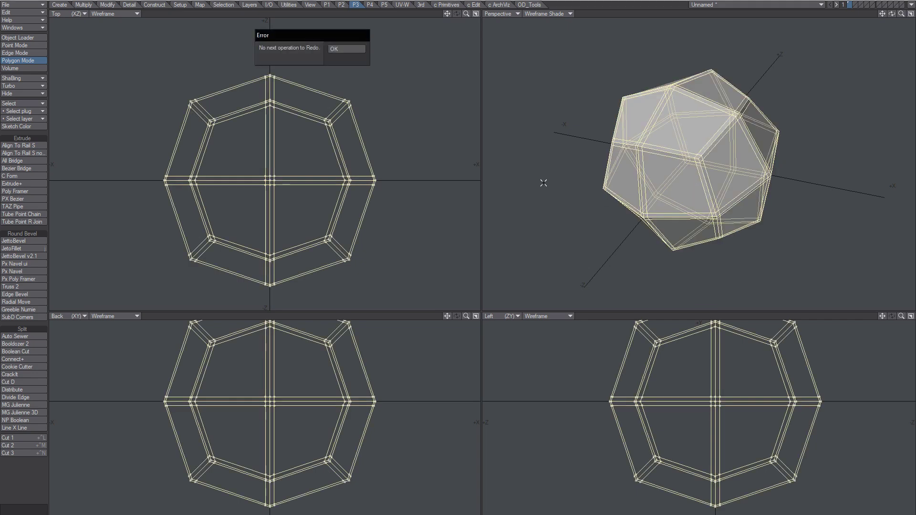
click(343, 50)
- Deselect the ball's polygons and convert the mesh to subpatches
key(slash)
alt+drag(724, 207, 756, 187)
scroll(684, 185, up, 1)
alt+shift+drag(756, 187, 594, 205)
key(Tab)
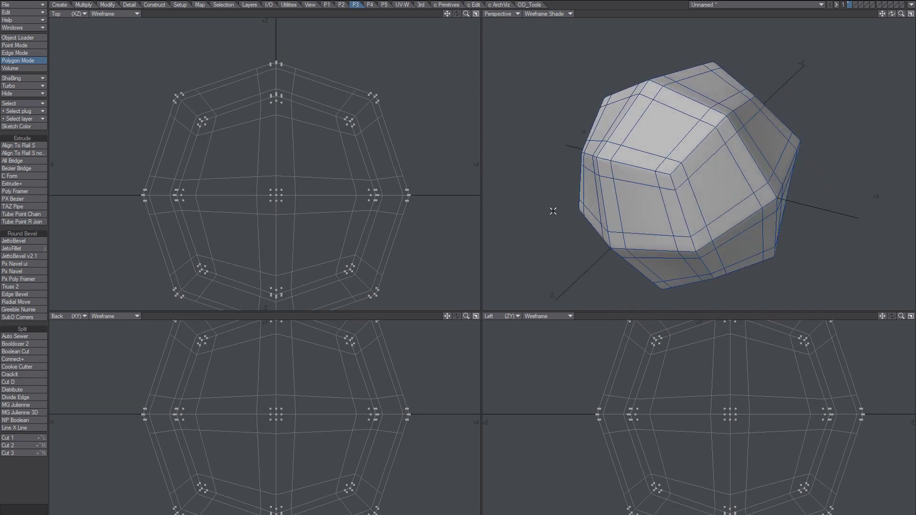
- Adjust the Drag Net falloff radius for the subpatch ball and switch to editing points
key(n)
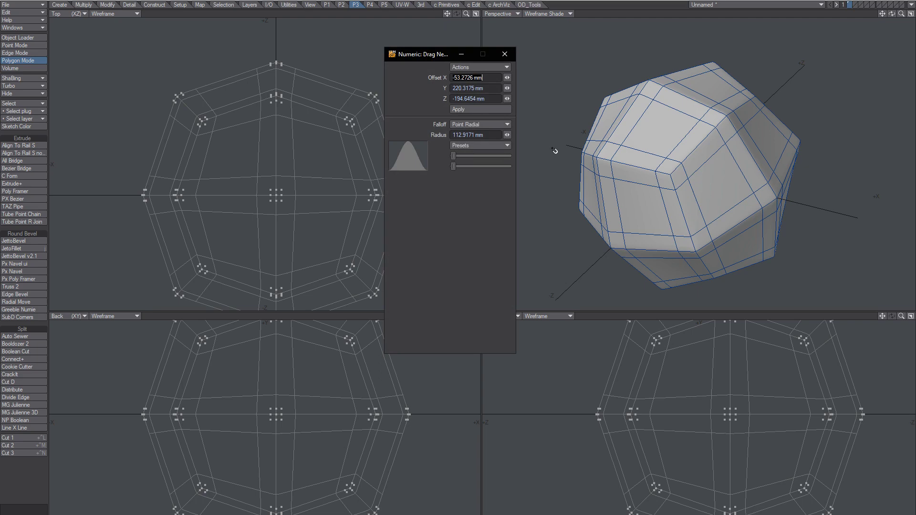
click(503, 57)
right_drag(607, 171, 670, 171)
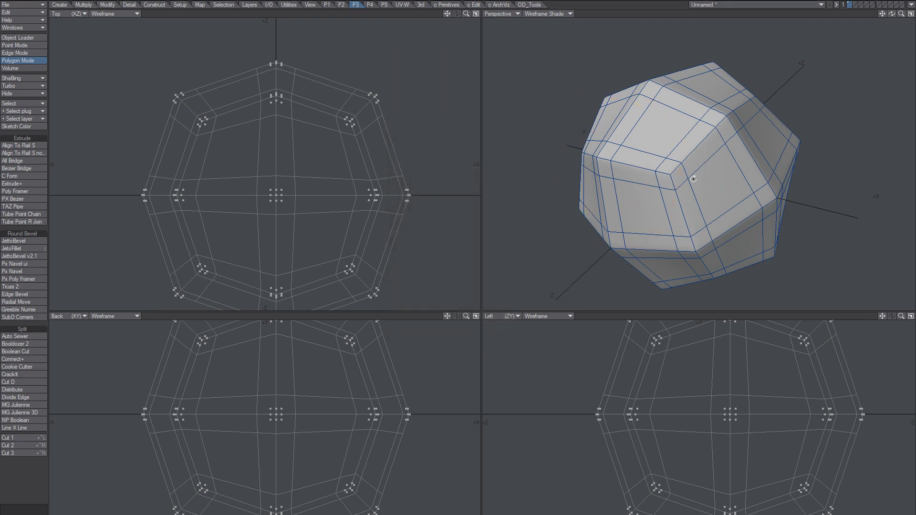
alt+drag(693, 179, 747, 101)
scroll(723, 75, down, 4)
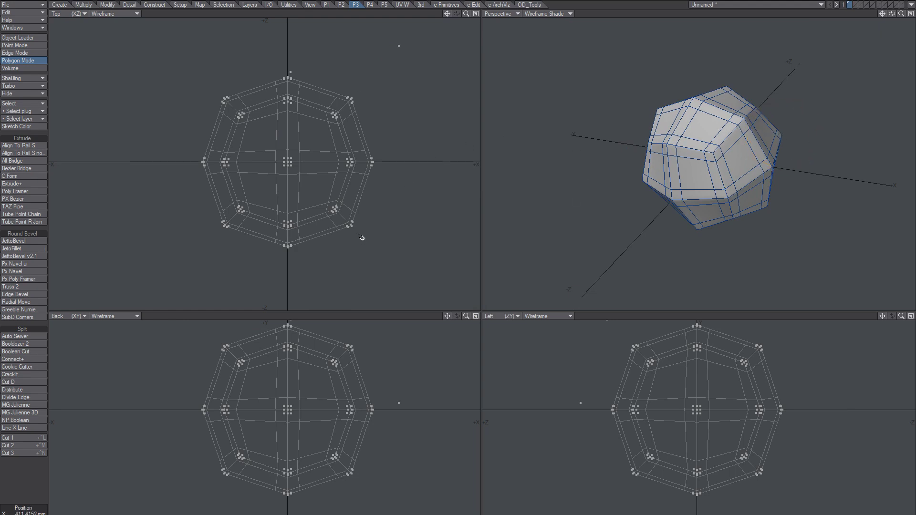
key(ctrl+g)
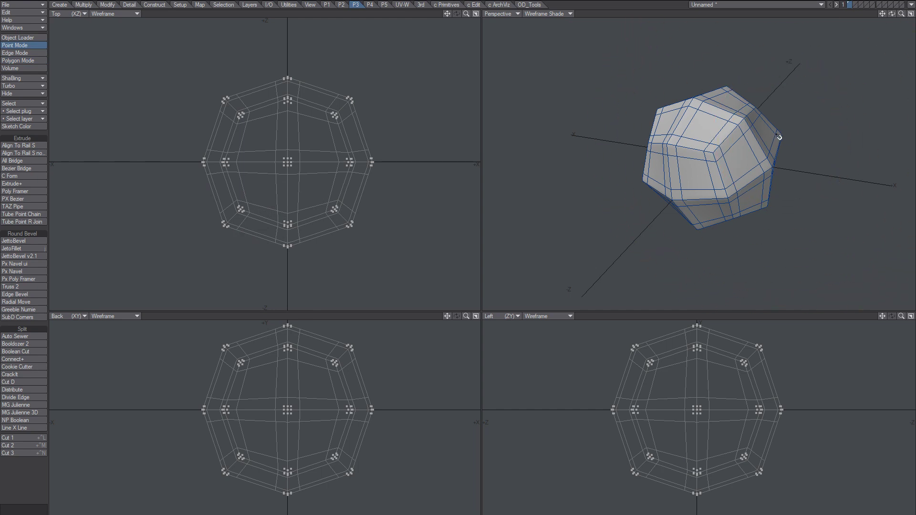
- Pull several corners of the subpatch ball outward with Drag Net, forming pointed spikes around it
drag(780, 138, 801, 124)
drag(729, 86, 734, 67)
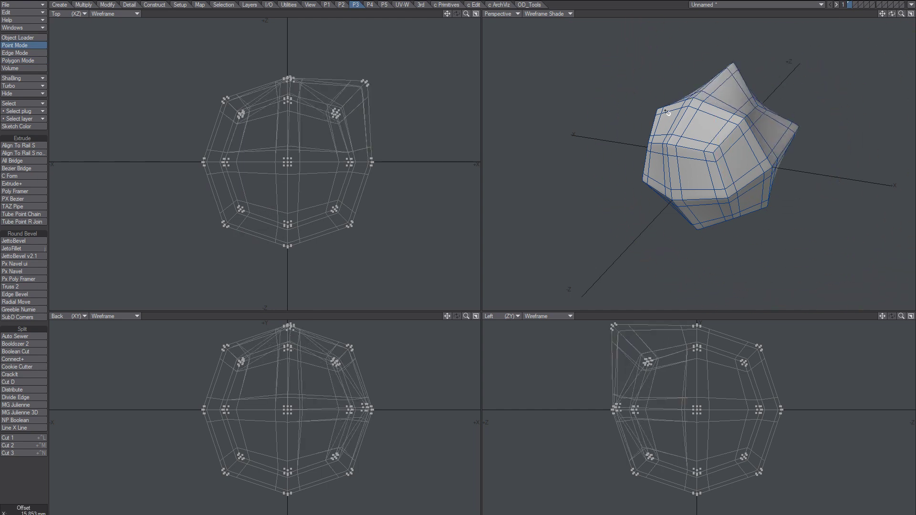
drag(667, 113, 645, 104)
drag(644, 183, 624, 190)
drag(766, 209, 794, 262)
alt+drag(717, 259, 740, 196)
drag(681, 212, 711, 146)
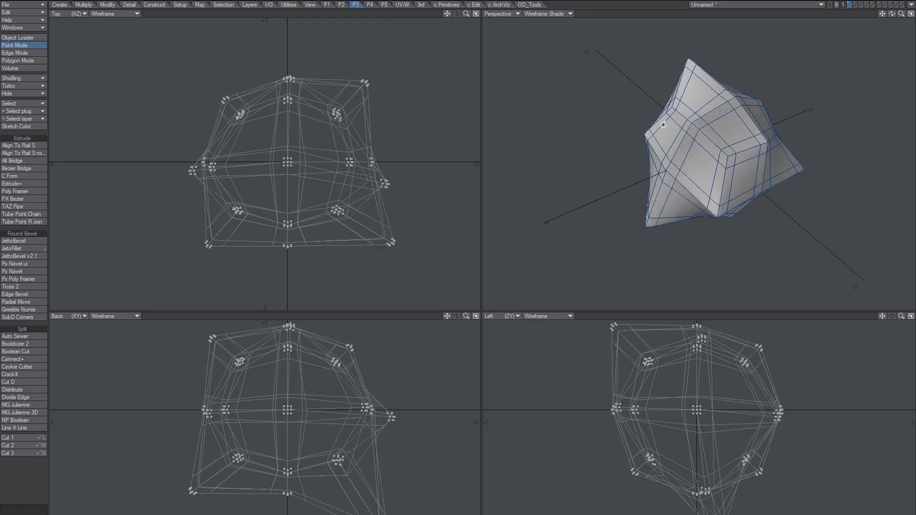
alt+drag(715, 196, 812, 152)
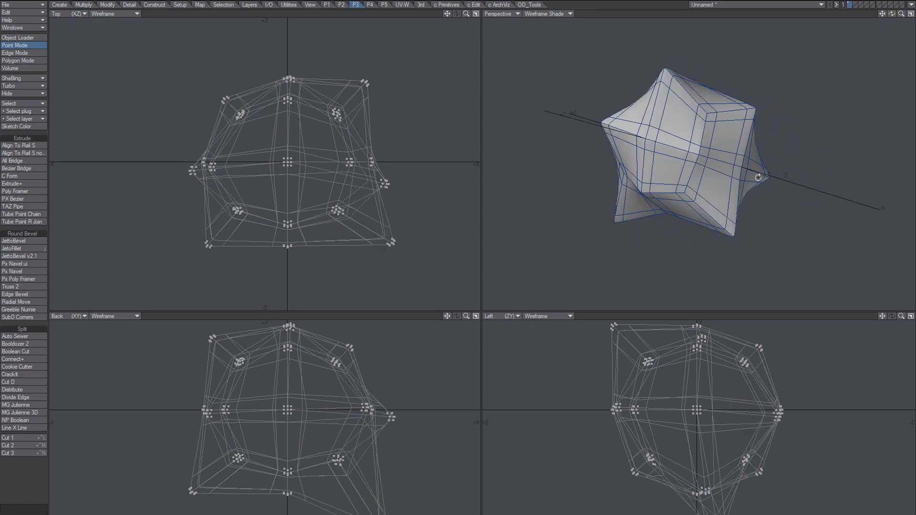
alt+drag(617, 146, 686, 219)
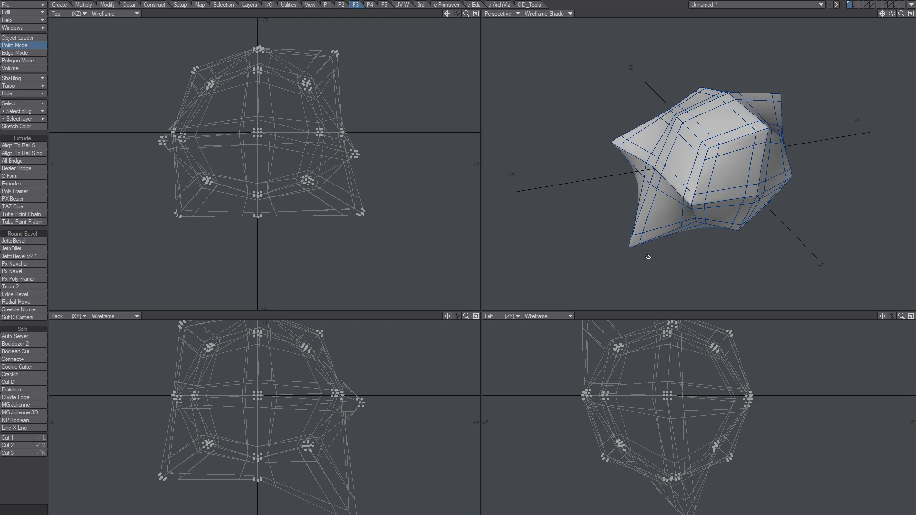